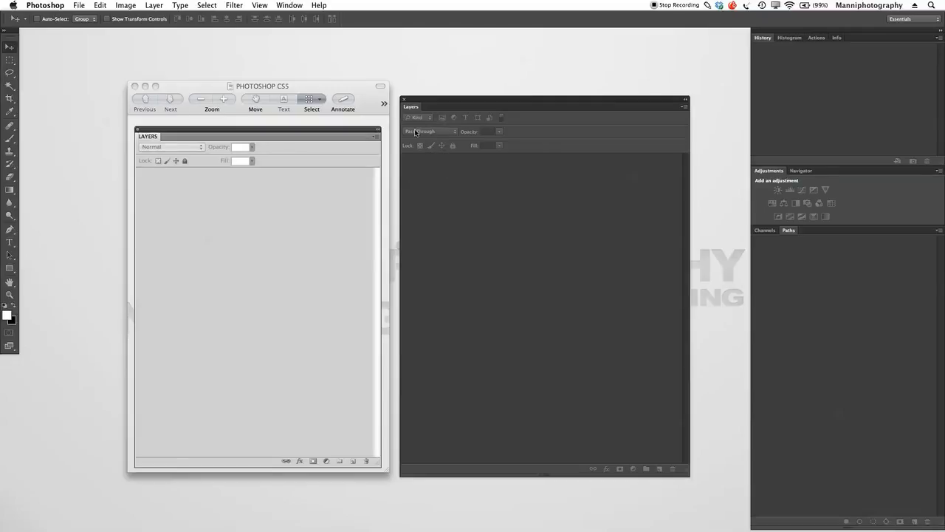
Close the Photoshop CS5 reference image and reposition the floating Layers panel so the fvc.jpg desktop file stays accessible
{"action": "left_click", "coordinate": [135, 86]}
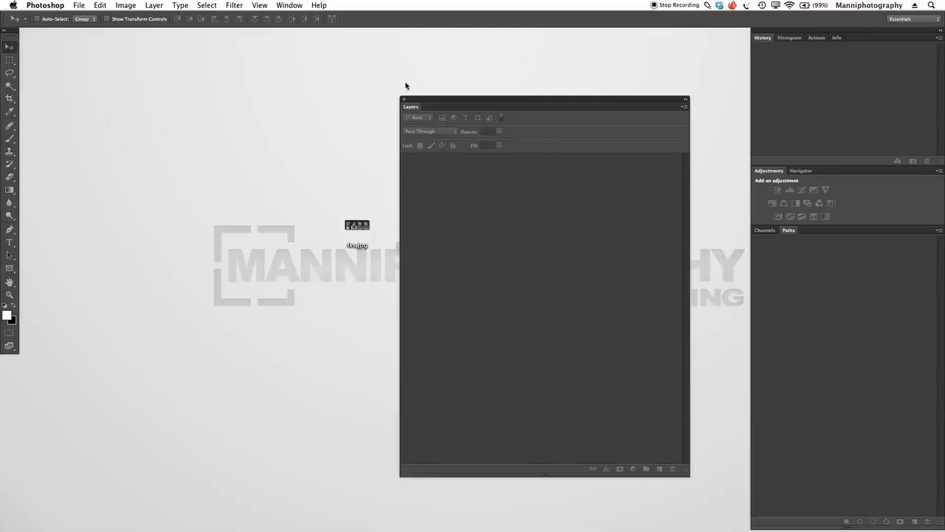
{"action": "left_click_drag", "start_coordinate": [429, 100], "coordinate": [300, 95]}
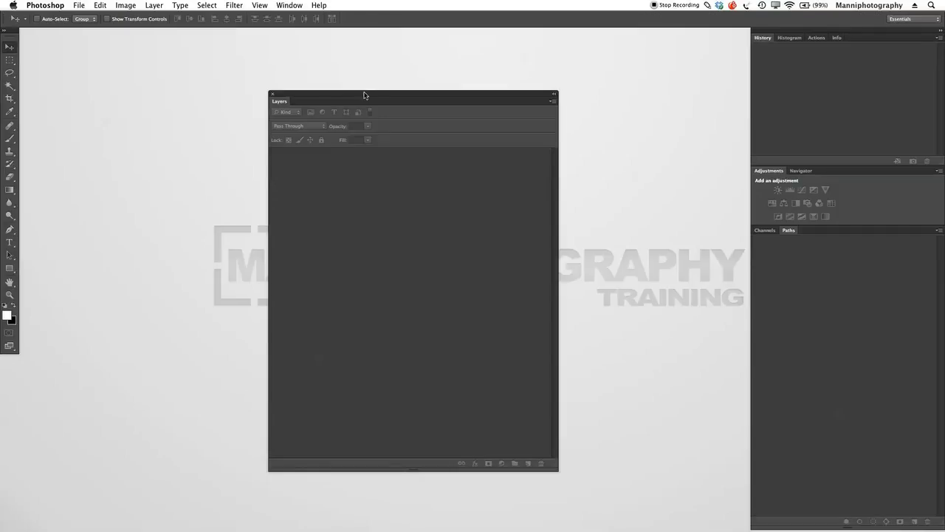
{"action": "left_click_drag", "start_coordinate": [365, 95], "coordinate": [494, 85]}
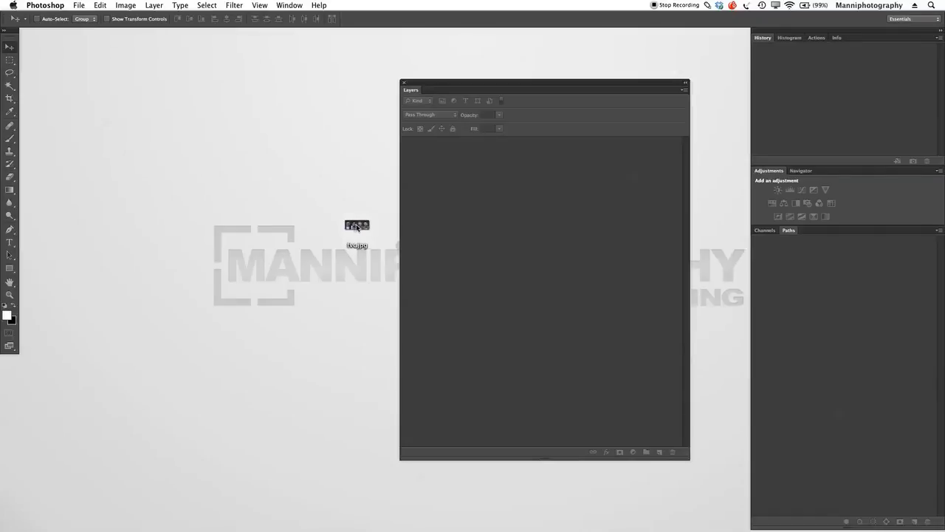
Open fvc.jpg from the desktop, switch to full-screen view and fit the photo beside the Layers panel
{"action": "left_click_drag", "start_coordinate": [357, 226], "coordinate": [377, 512]}
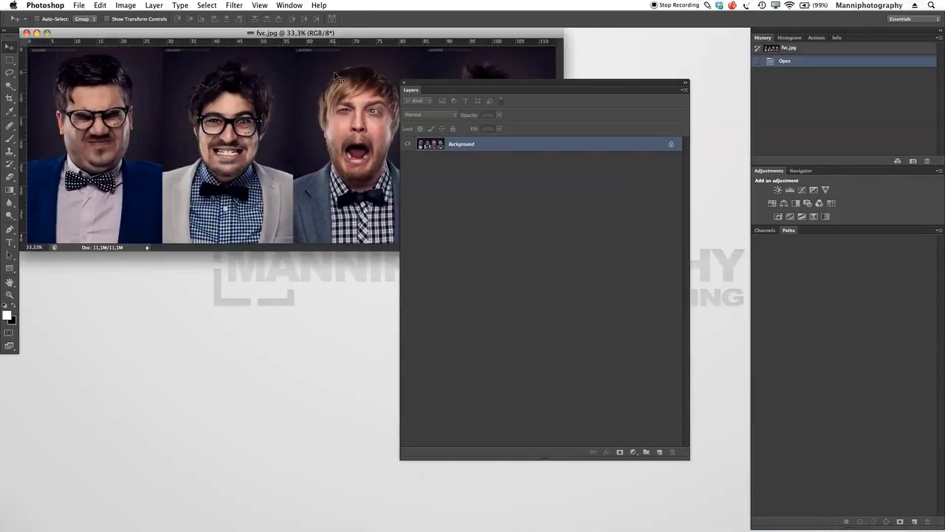
{"action": "key", "text": "f"}
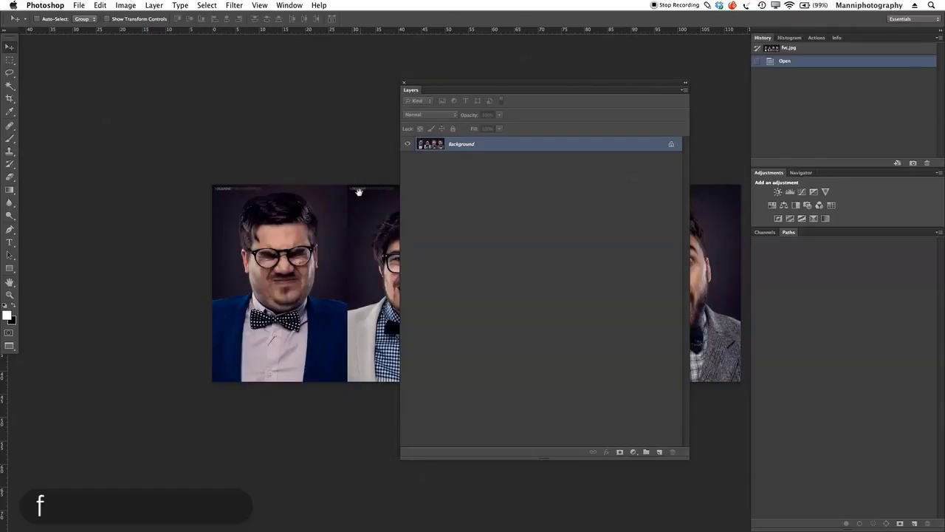
{"action": "left_click_drag", "start_coordinate": [365, 253], "coordinate": [446, 207]}
{"action": "key", "text": "z"}
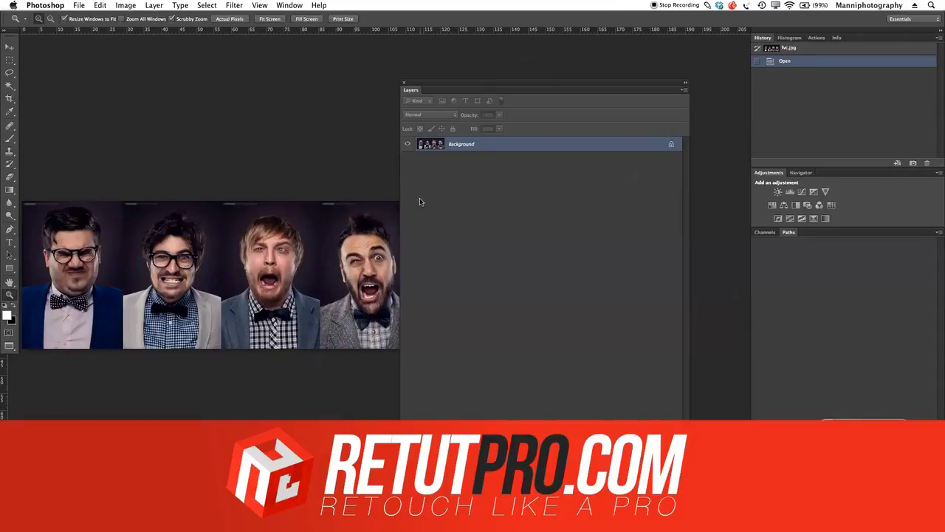
Move the Layers panel clear of the photo and display the image's channels in place of the paths
{"action": "left_click_drag", "start_coordinate": [448, 85], "coordinate": [483, 82]}
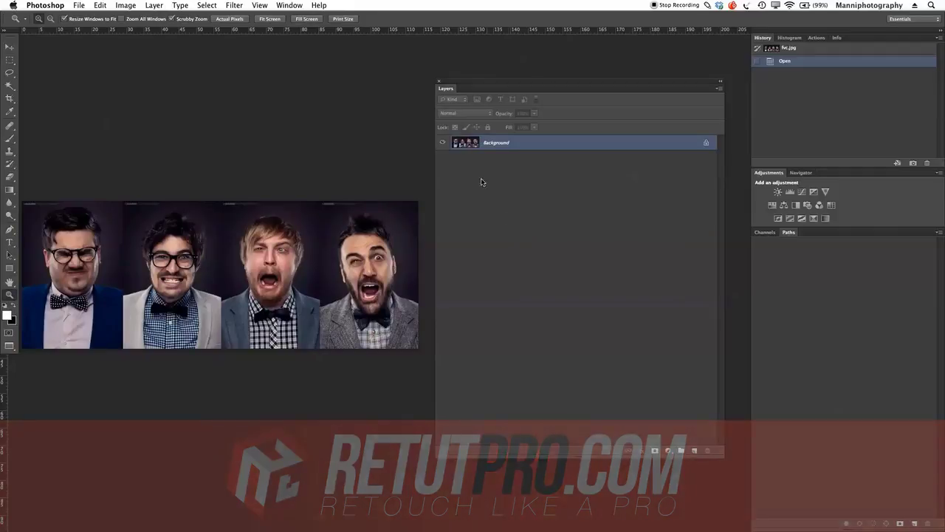
{"action": "left_click_drag", "start_coordinate": [446, 88], "coordinate": [474, 110]}
{"action": "left_click", "coordinate": [767, 234]}
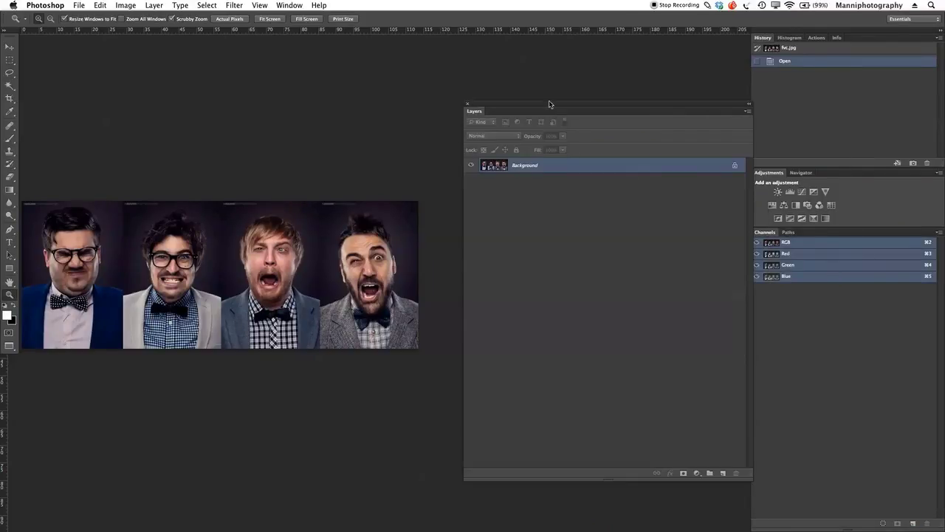
{"action": "left_click_drag", "start_coordinate": [538, 101], "coordinate": [540, 116]}
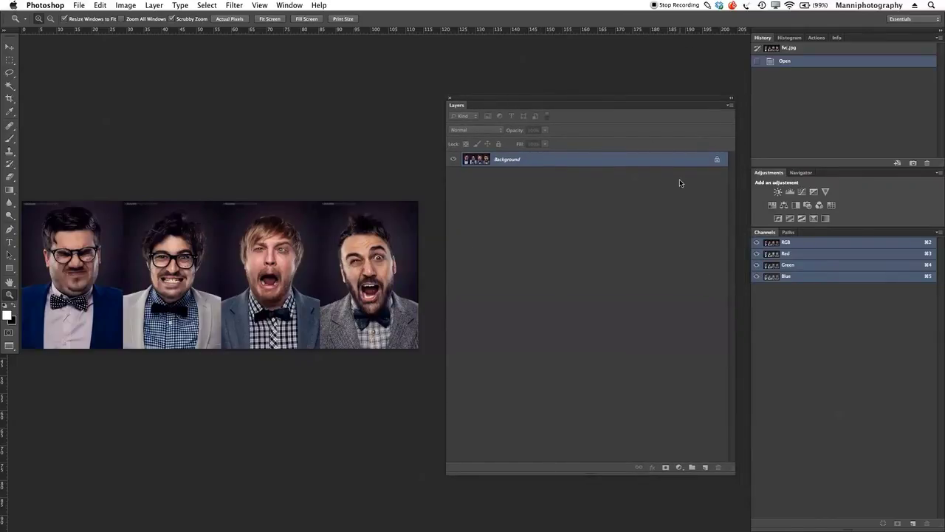
Collapse and re-expand the Layers panel, close it completely and display it again
{"action": "left_click", "coordinate": [731, 99]}
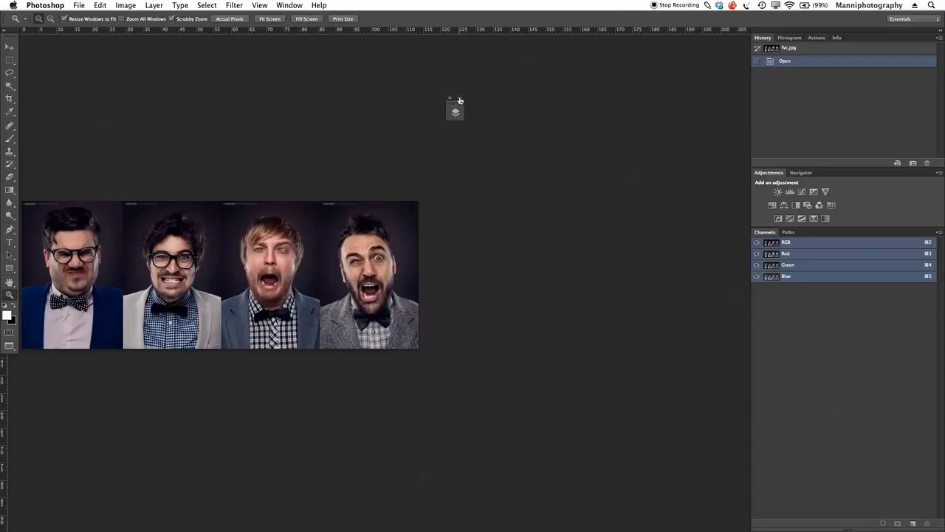
{"action": "left_click", "coordinate": [460, 98]}
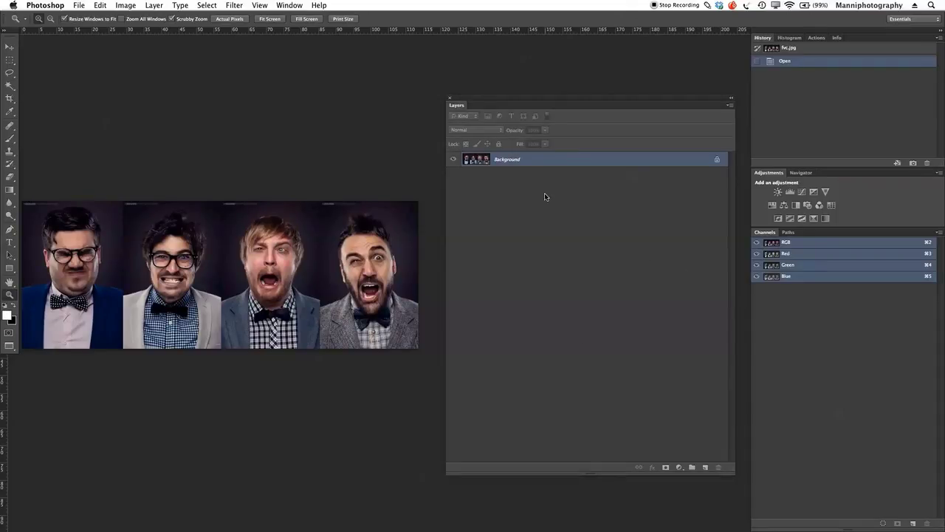
{"action": "left_click", "coordinate": [450, 99]}
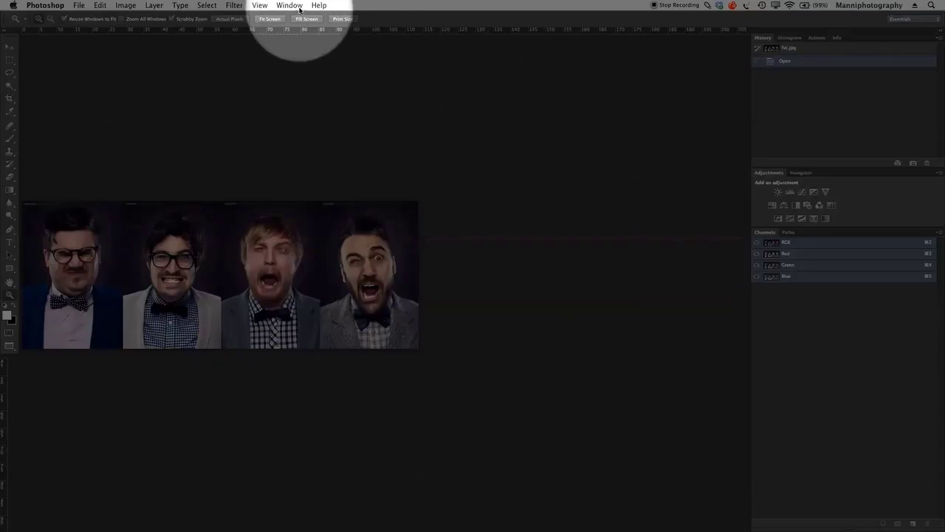
{"action": "left_click", "coordinate": [289, 5]}
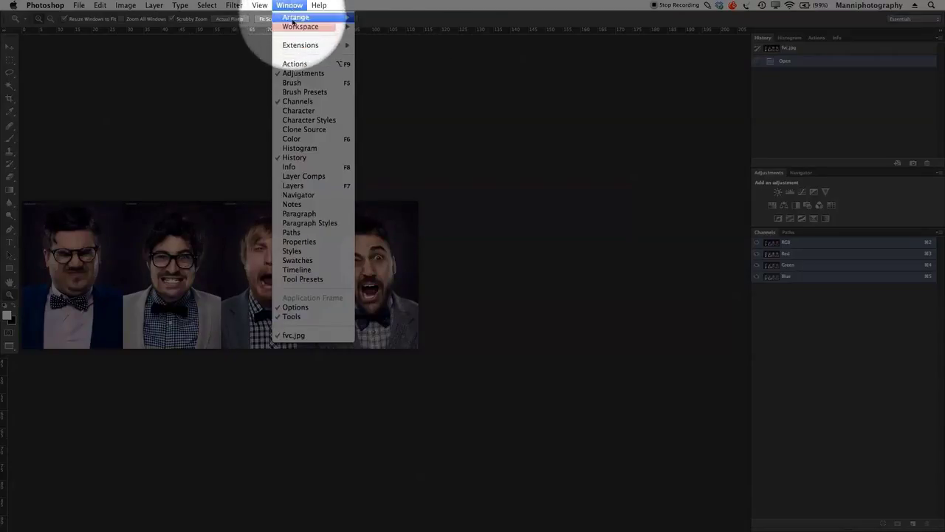
{"action": "left_click", "coordinate": [283, 187]}
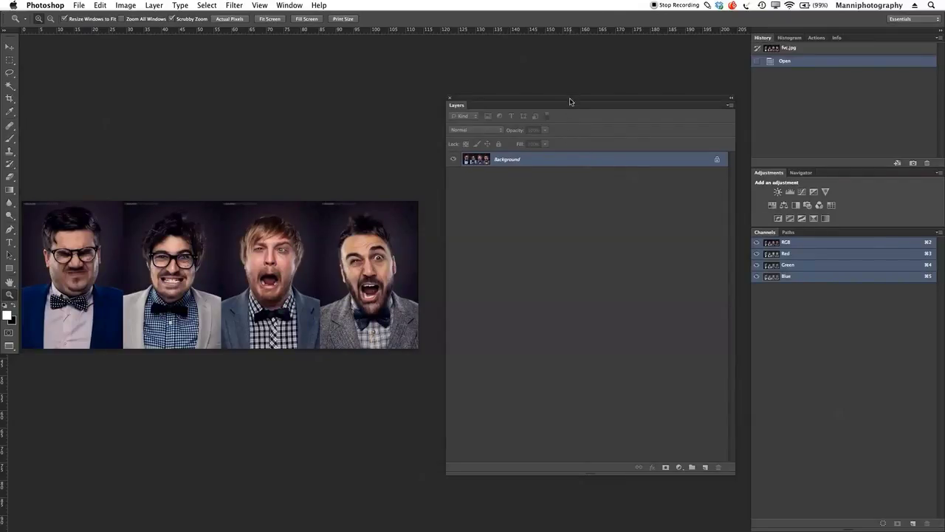
Shift the Layers panel slightly, collapse it to an icon and expand it back
{"action": "left_click_drag", "start_coordinate": [569, 101], "coordinate": [554, 99]}
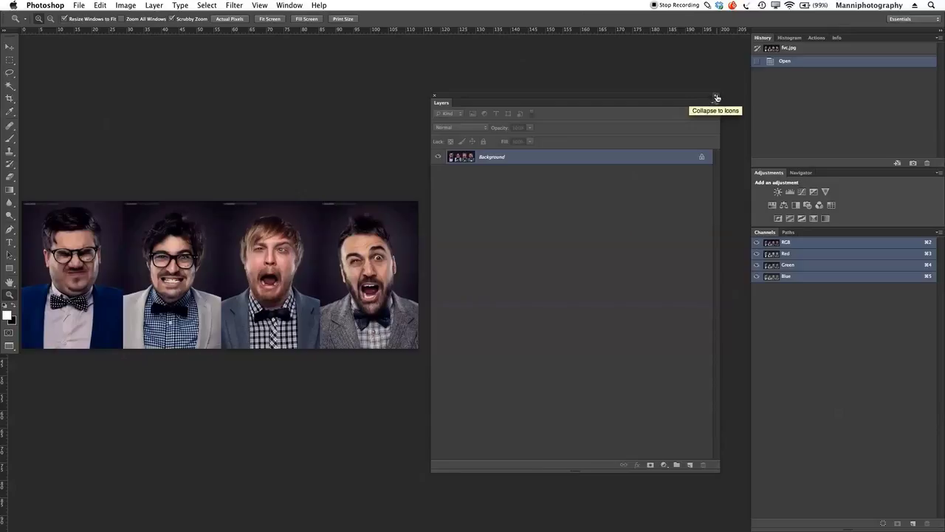
{"action": "left_click", "coordinate": [716, 97]}
{"action": "left_click", "coordinate": [444, 97]}
Examine the layer commands offered by the Layers panel, the Background layer and the main Layer commands
{"action": "left_click", "coordinate": [714, 105]}
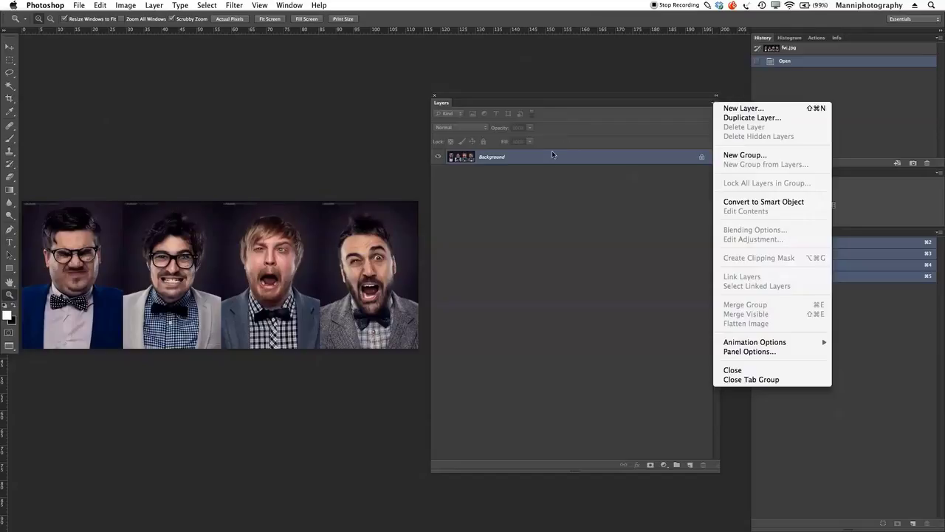
{"action": "right_click", "coordinate": [548, 158]}
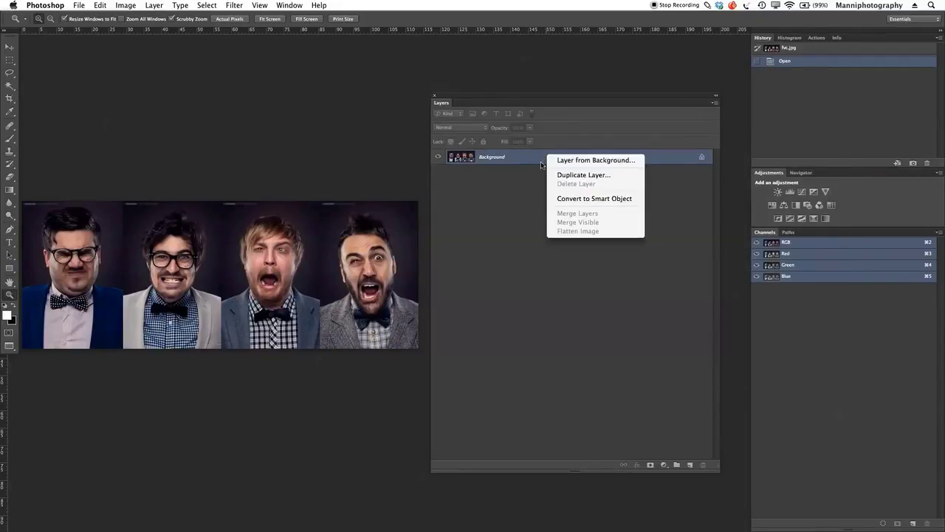
{"action": "left_click", "coordinate": [469, 126]}
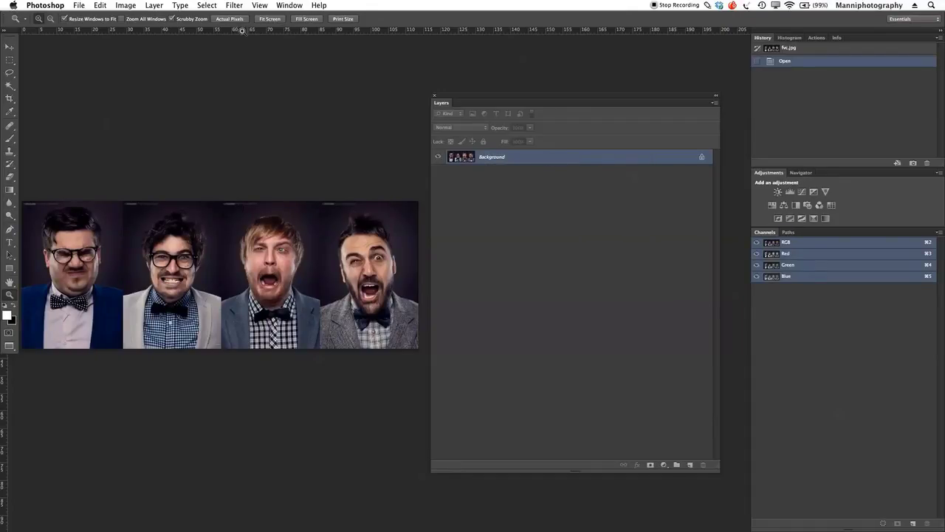
{"action": "left_click", "coordinate": [154, 5]}
{"action": "mouse_move", "coordinate": [188, 6]}
{"action": "mouse_move", "coordinate": [155, 5]}
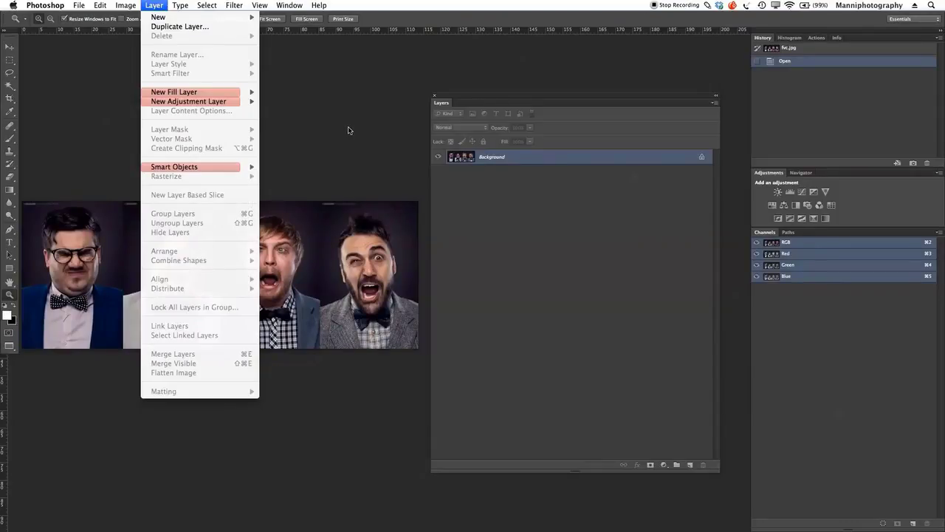
{"action": "left_click", "coordinate": [384, 121]}
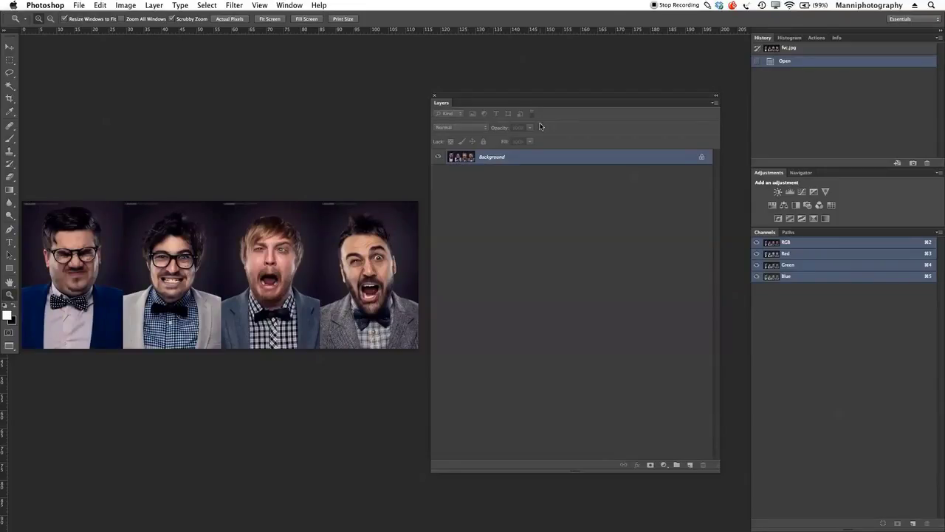
{"action": "left_click_drag", "start_coordinate": [536, 94], "coordinate": [535, 96]}
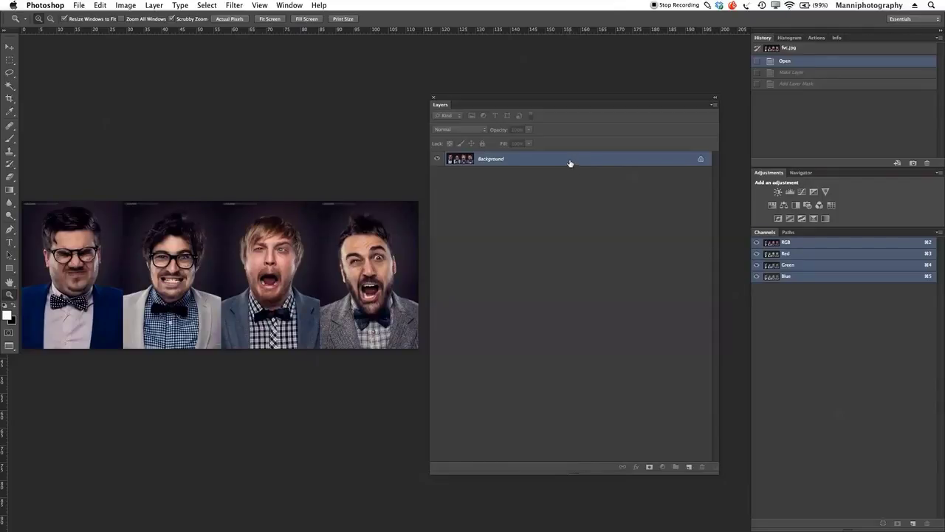
Convert the locked Background into a regular layer named "Basic Layer" with the Red colour label
{"action": "double_click", "coordinate": [569, 164]}
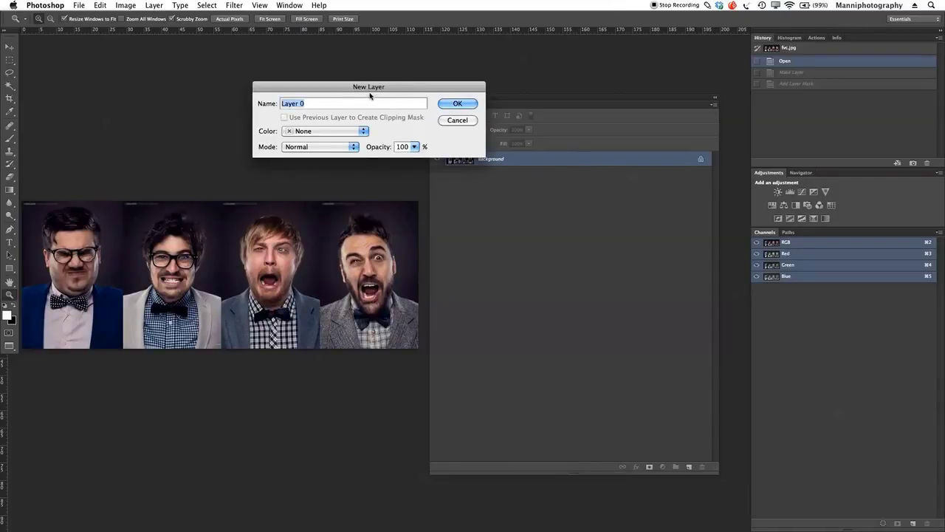
{"action": "left_click_drag", "start_coordinate": [371, 90], "coordinate": [333, 97]}
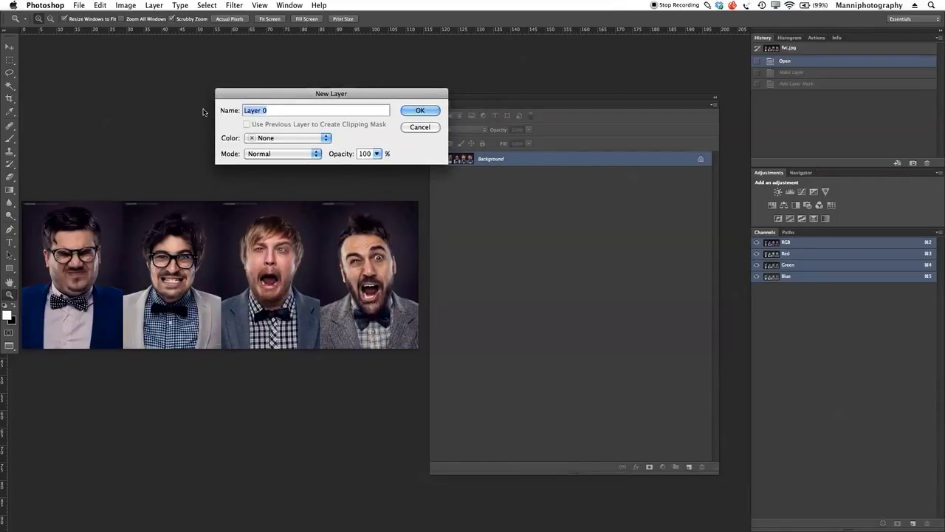
{"action": "type", "text": "Orig"}
{"action": "key", "text": "BackSpace"}
{"action": "key", "text": "BackSpace"}
{"action": "key", "text": "BackSpace"}
{"action": "key", "text": "BackSpace"}
{"action": "type", "text": "Basic Layer"}
{"action": "left_click", "coordinate": [272, 139]}
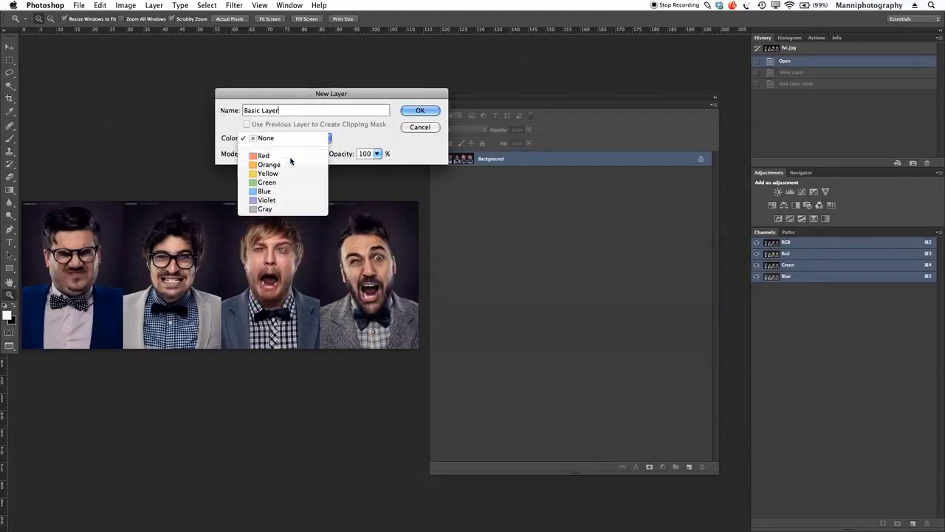
{"action": "left_click", "coordinate": [292, 153]}
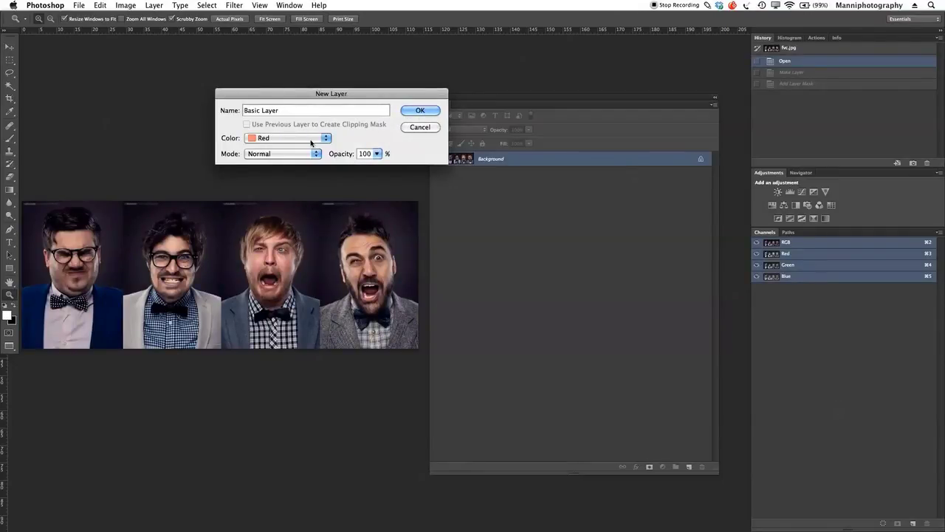
{"action": "left_click", "coordinate": [427, 108]}
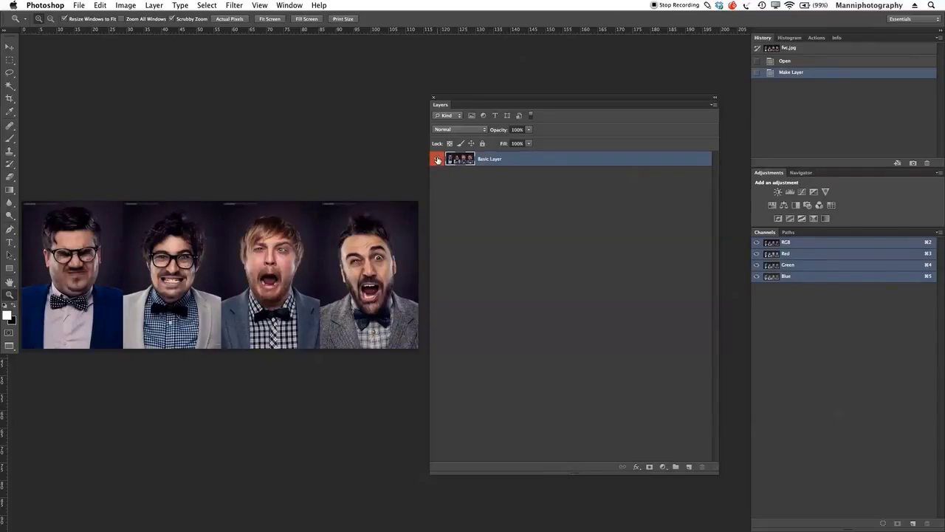
Toggle the visibility of Basic Layer off and on twice
{"action": "left_click", "coordinate": [437, 160]}
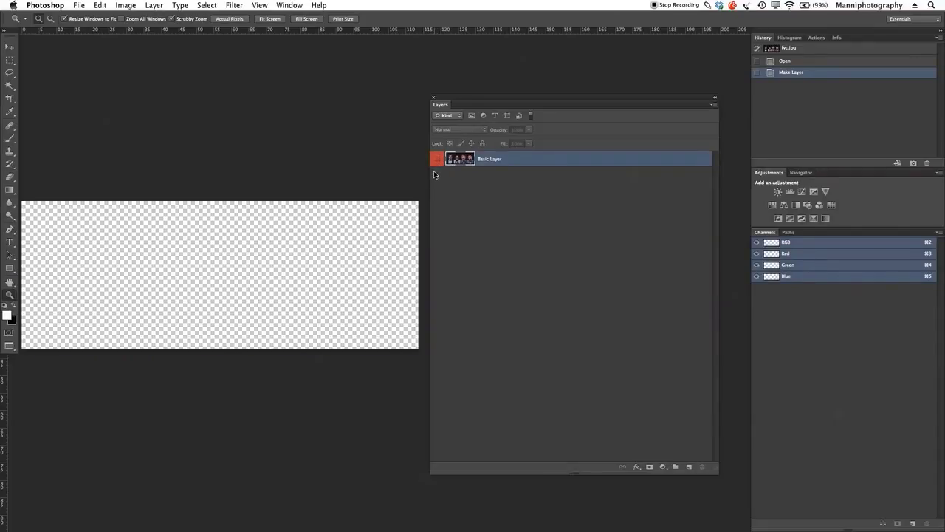
{"action": "left_click", "coordinate": [438, 160]}
{"action": "left_click", "coordinate": [438, 159]}
{"action": "left_click", "coordinate": [438, 160]}
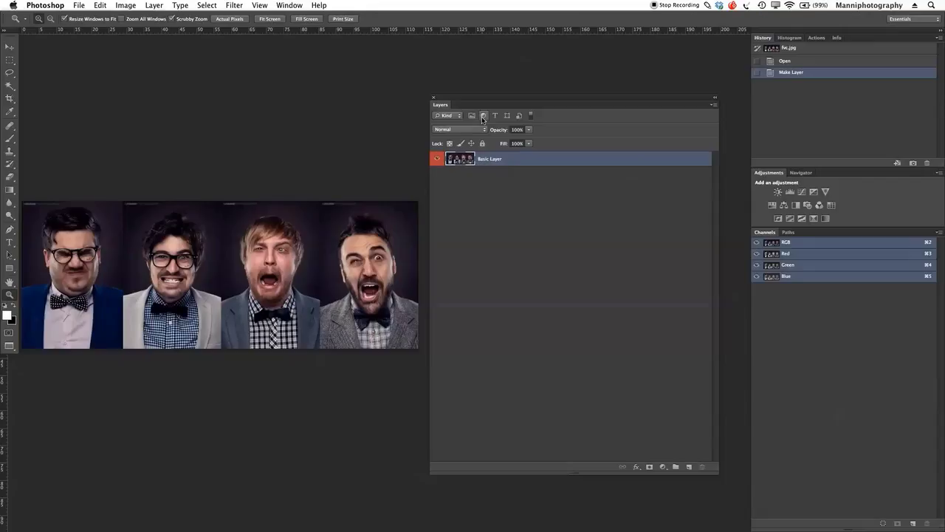
Filter the layer list to pixel layers and add a text layer containing "g" beside the second man
{"action": "left_click", "coordinate": [472, 116]}
{"action": "left_click", "coordinate": [535, 165]}
{"action": "left_click", "coordinate": [10, 242]}
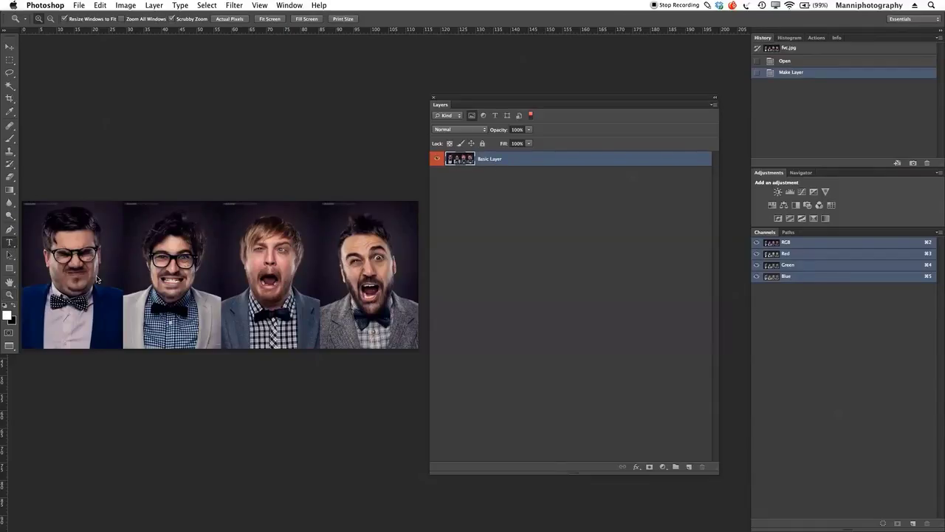
{"action": "left_click", "coordinate": [269, 275]}
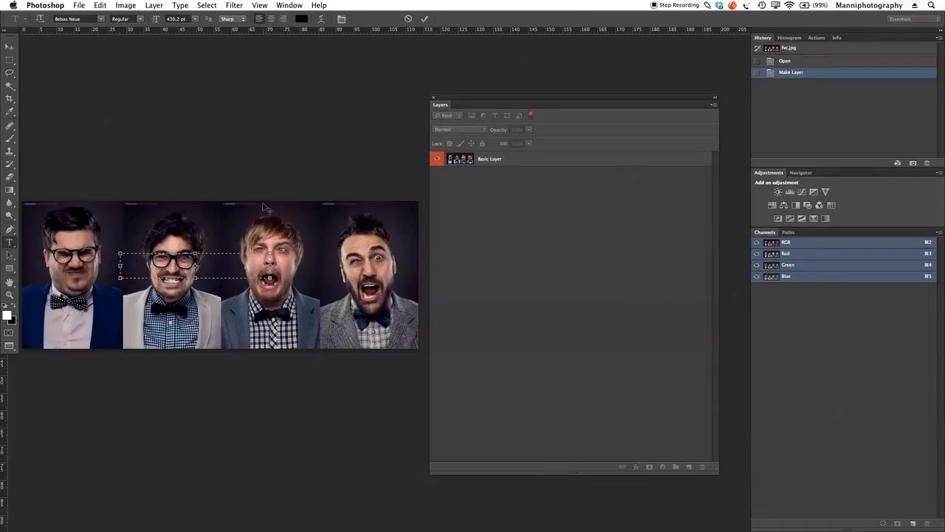
{"action": "key", "text": "v"}
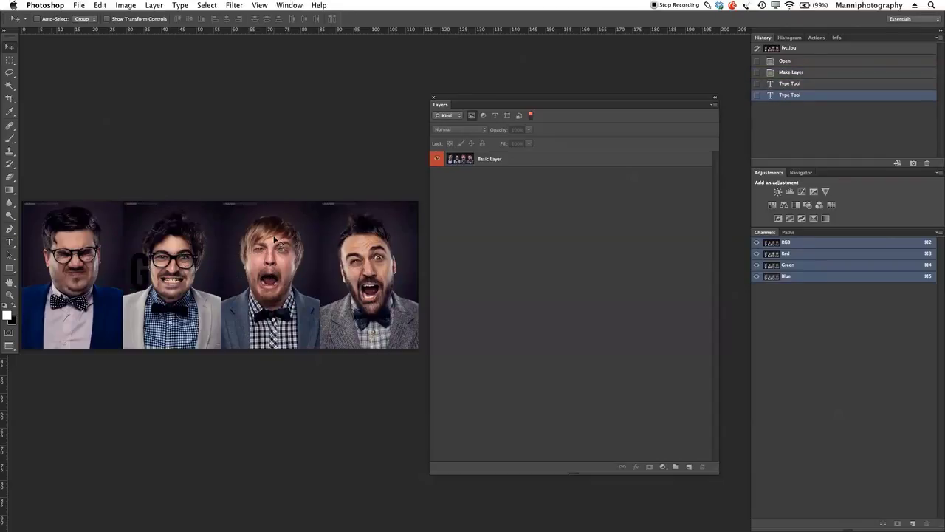
Add a Hue/Saturation adjustment layer and close its properties
{"action": "left_click", "coordinate": [662, 467]}
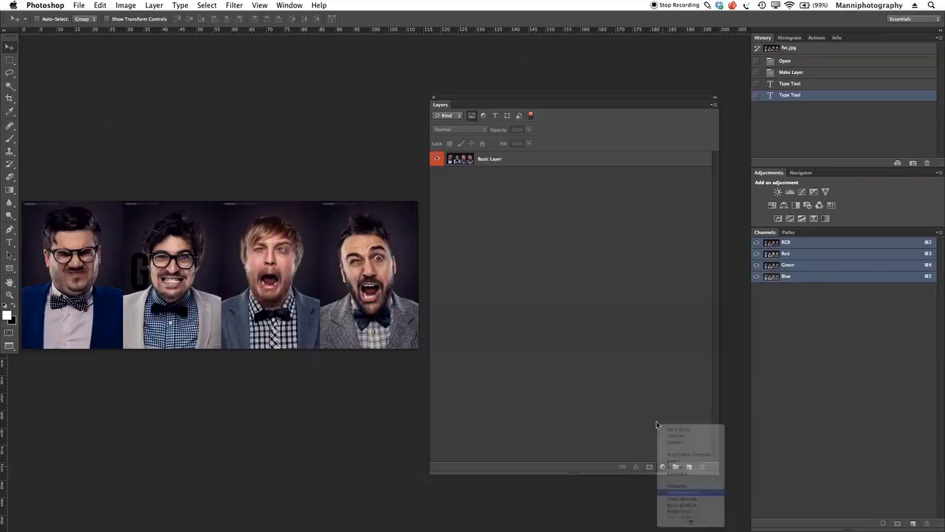
{"action": "left_click", "coordinate": [684, 492]}
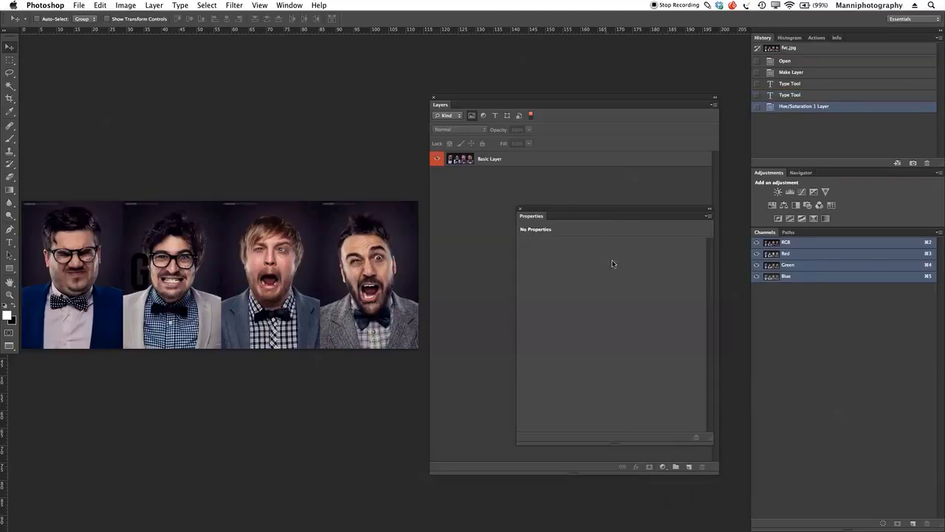
{"action": "left_click", "coordinate": [520, 208]}
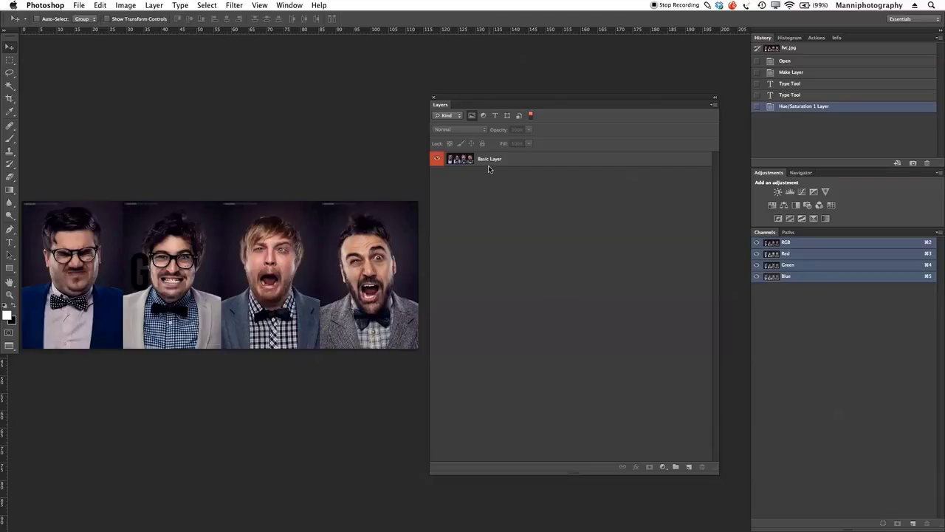
Select Basic Layer and clear the pixel-layer filter from the layer list
{"action": "left_click", "coordinate": [470, 163]}
{"action": "left_click", "coordinate": [471, 115]}
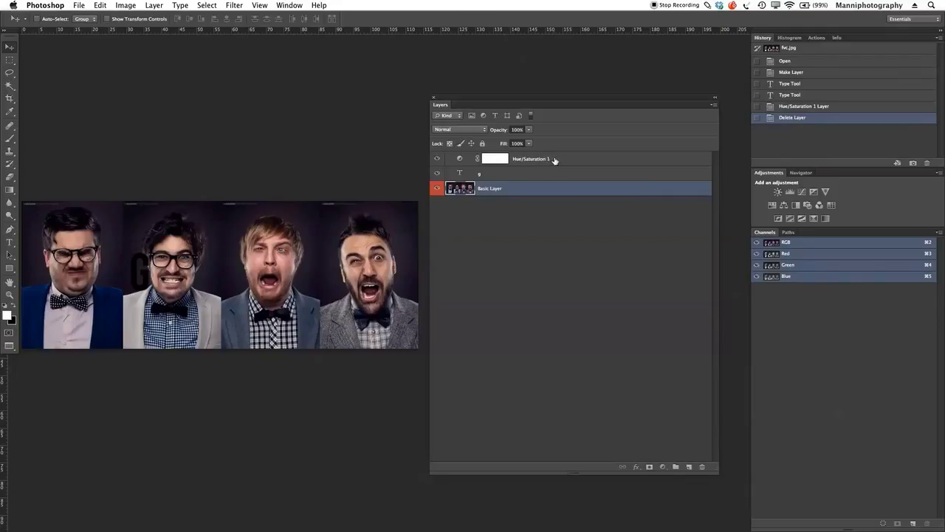
Select the Hue/Saturation layer and filter the layer list by pixel and adjustment layers, together and separately
{"action": "left_click", "coordinate": [555, 160]}
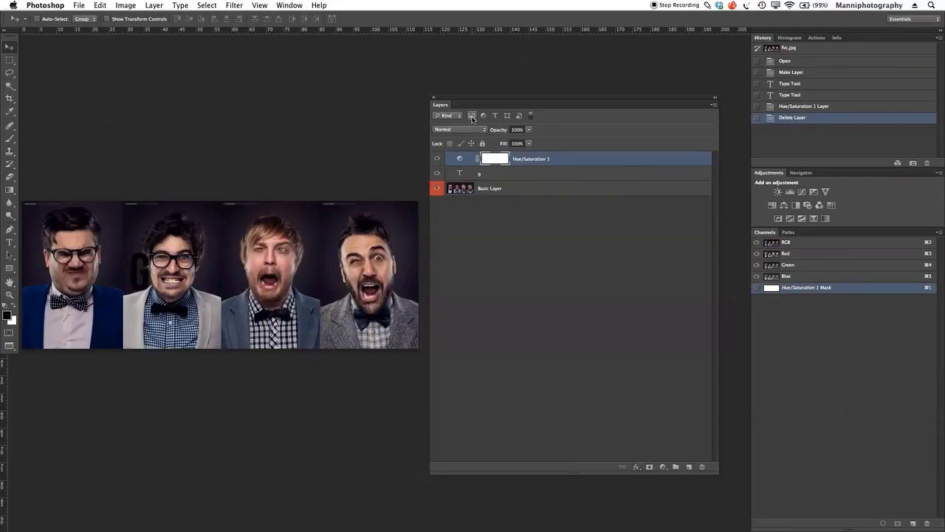
{"action": "left_click", "coordinate": [472, 116]}
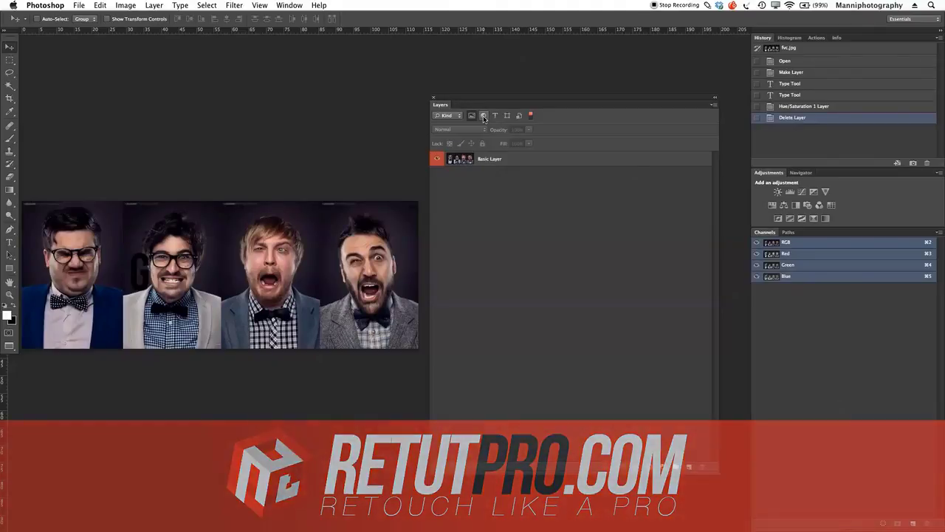
{"action": "left_click", "coordinate": [483, 117]}
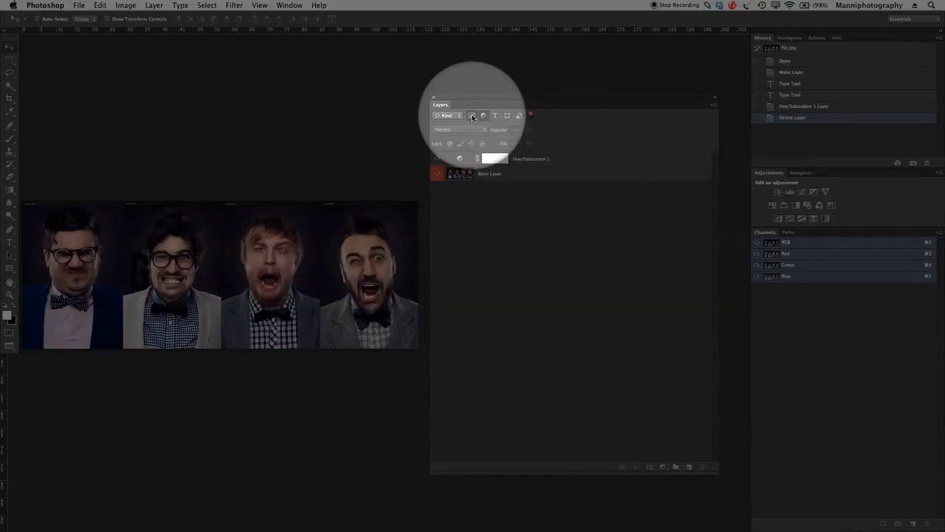
{"action": "left_click", "coordinate": [472, 116]}
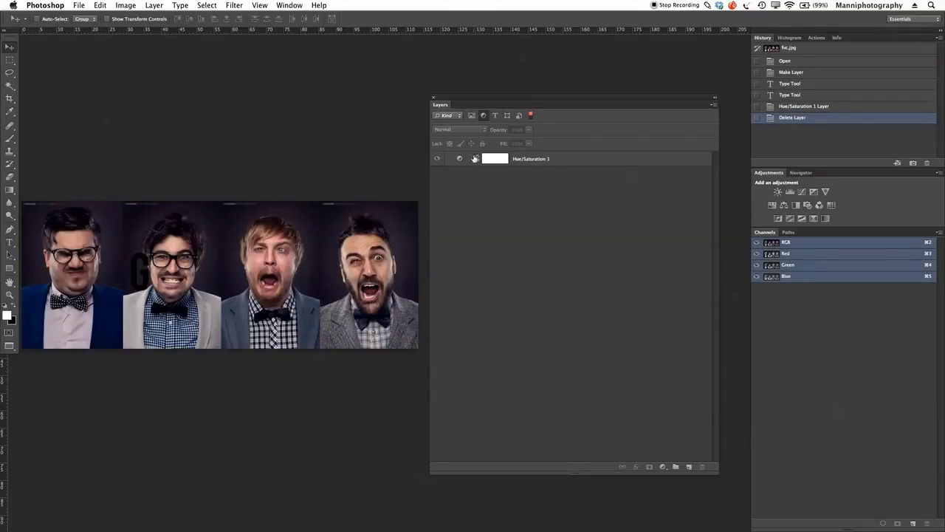
{"action": "left_click", "coordinate": [484, 117]}
Filter the layer list to type layers, clear the filter and try the layer filtering switch
{"action": "left_click", "coordinate": [495, 116]}
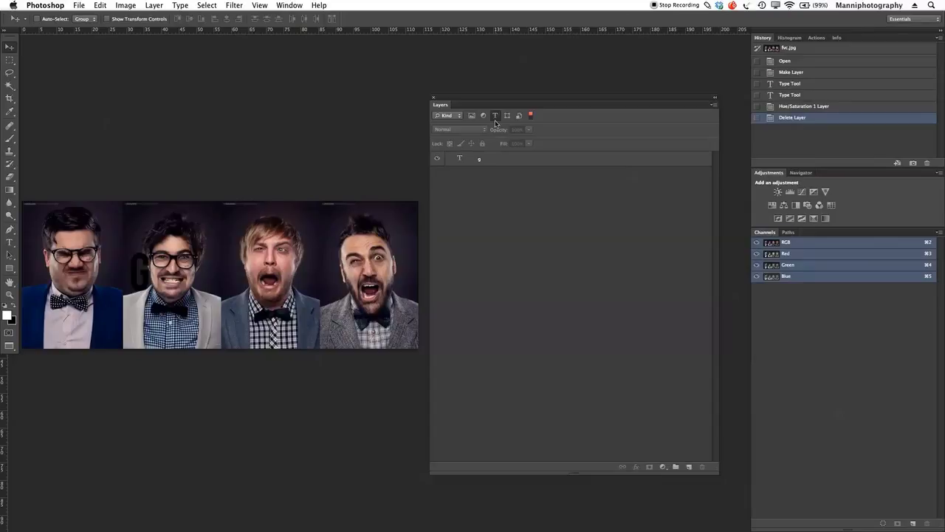
{"action": "left_click", "coordinate": [495, 116]}
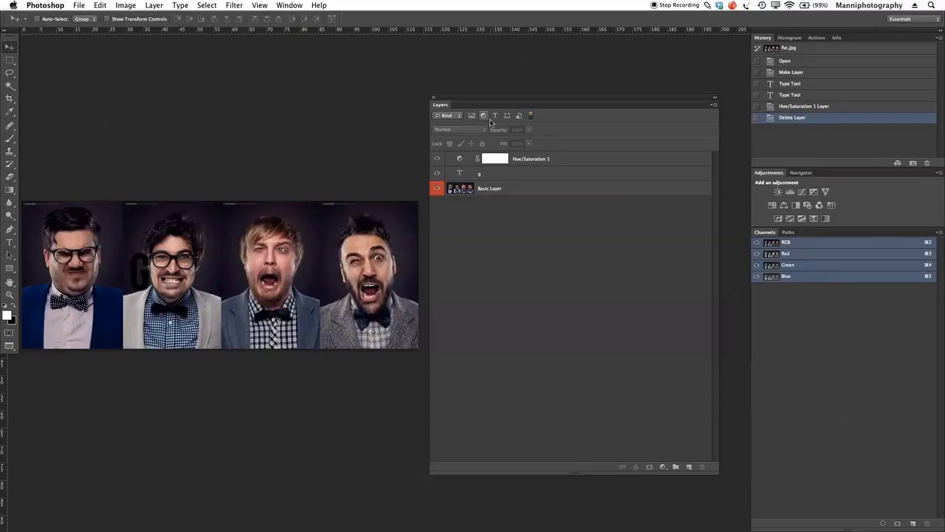
{"action": "left_click", "coordinate": [531, 114]}
{"action": "left_click", "coordinate": [530, 116]}
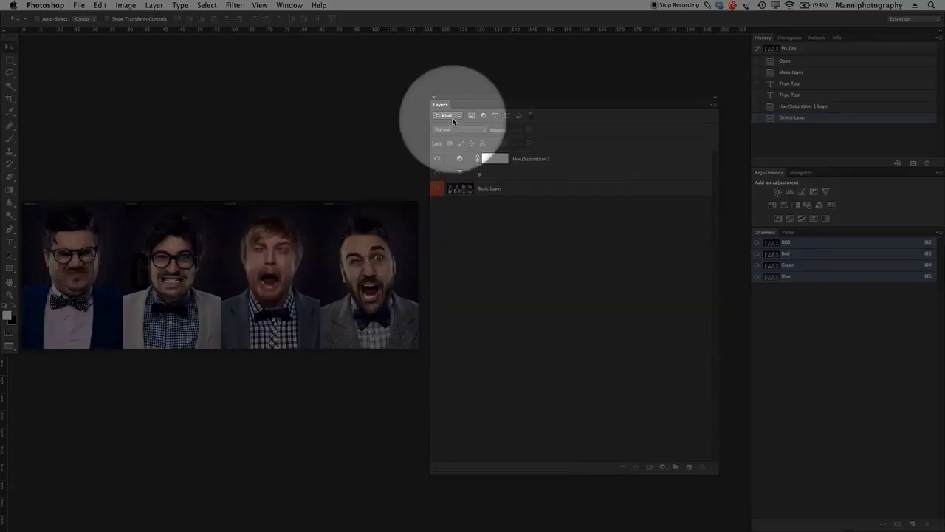
Switch the layer filter criterion to Name and Effect, and return it to Kind
{"action": "left_click", "coordinate": [448, 115]}
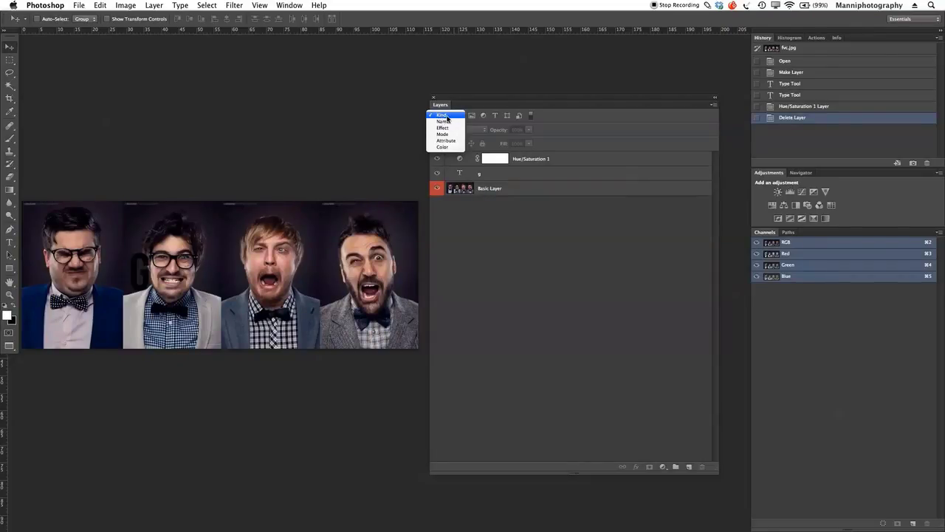
{"action": "left_click", "coordinate": [444, 121]}
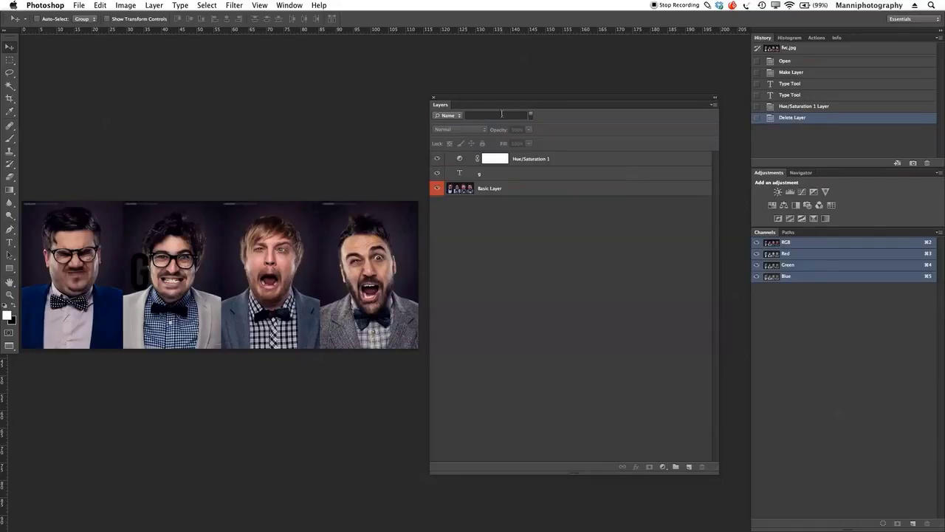
{"action": "left_click", "coordinate": [453, 119]}
{"action": "left_click", "coordinate": [449, 124]}
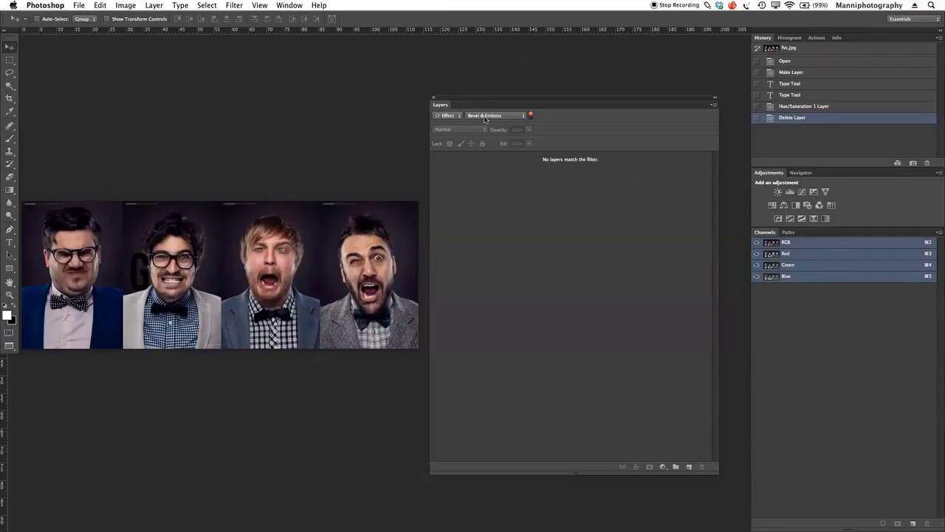
{"action": "left_click", "coordinate": [452, 116]}
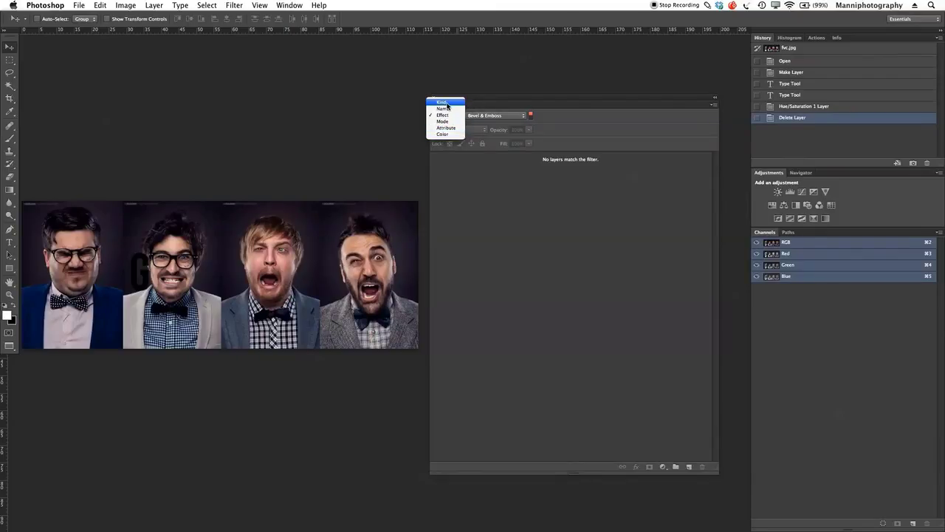
{"action": "left_click", "coordinate": [441, 102]}
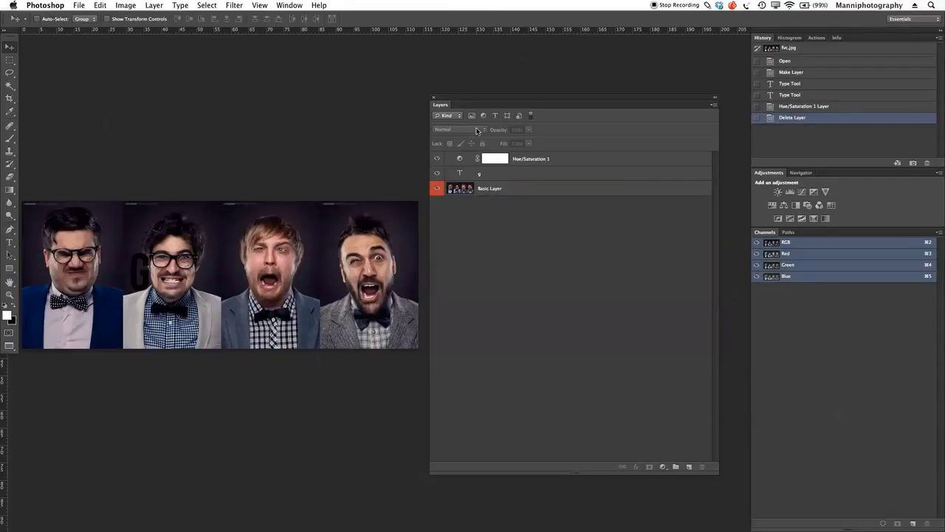
Select Basic Layer, view the available blend modes, and vary its opacity before returning it to 100%
{"action": "left_click", "coordinate": [511, 194]}
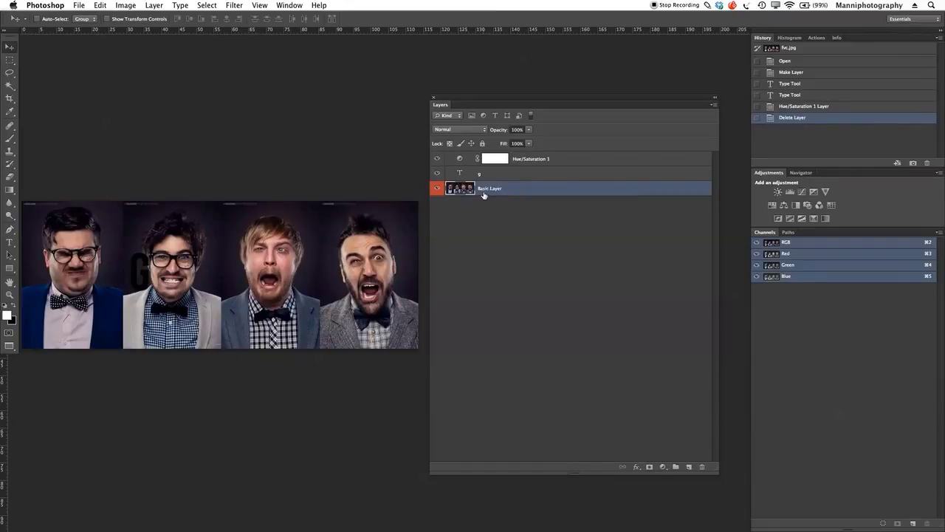
{"action": "left_click", "coordinate": [471, 132]}
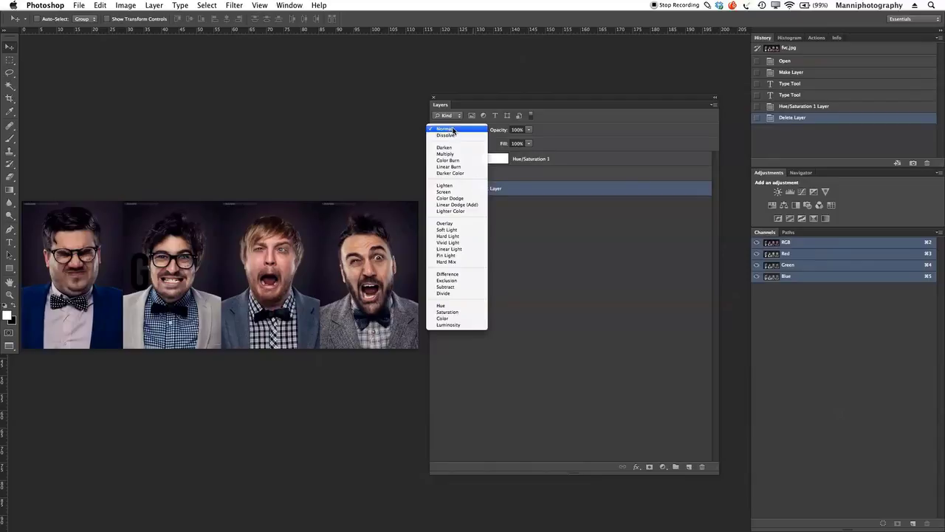
{"action": "left_click", "coordinate": [481, 130]}
{"action": "left_click_drag", "start_coordinate": [507, 133], "coordinate": [538, 138]}
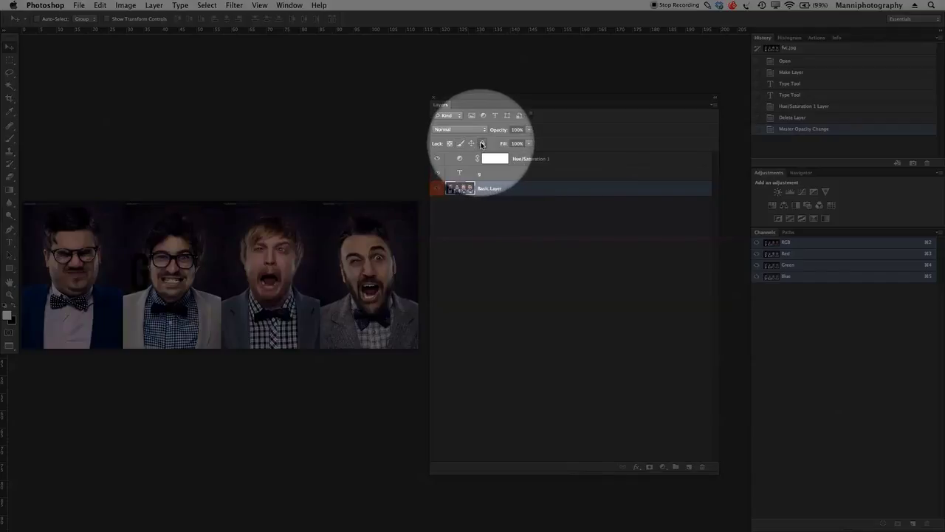
Lock all of Basic Layer's properties, try to move and edit the layer, and unlock it
{"action": "left_click", "coordinate": [482, 143]}
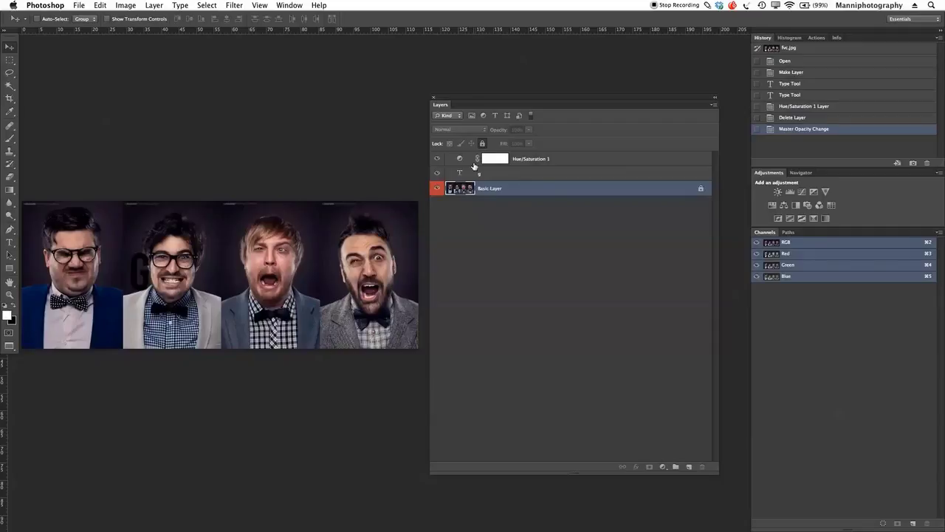
{"action": "left_click", "coordinate": [345, 266]}
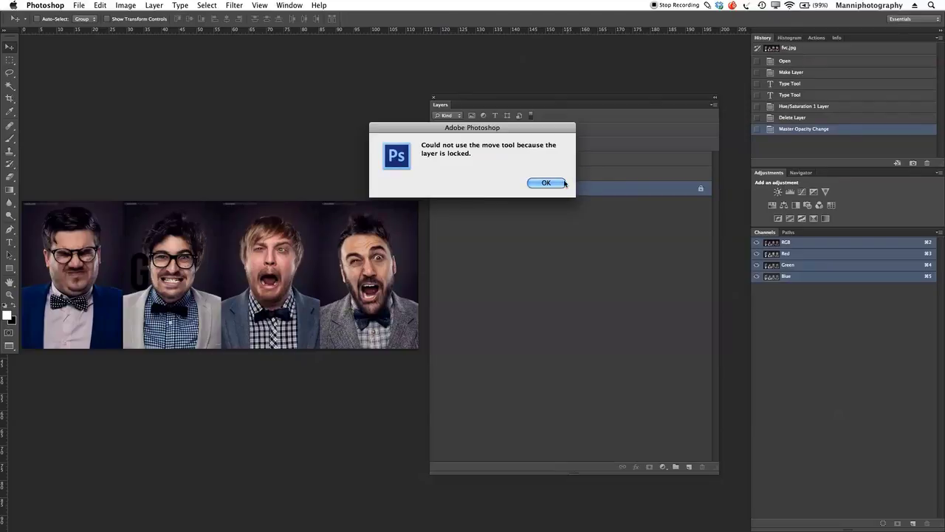
{"action": "left_click", "coordinate": [564, 183]}
{"action": "key", "text": "5"}
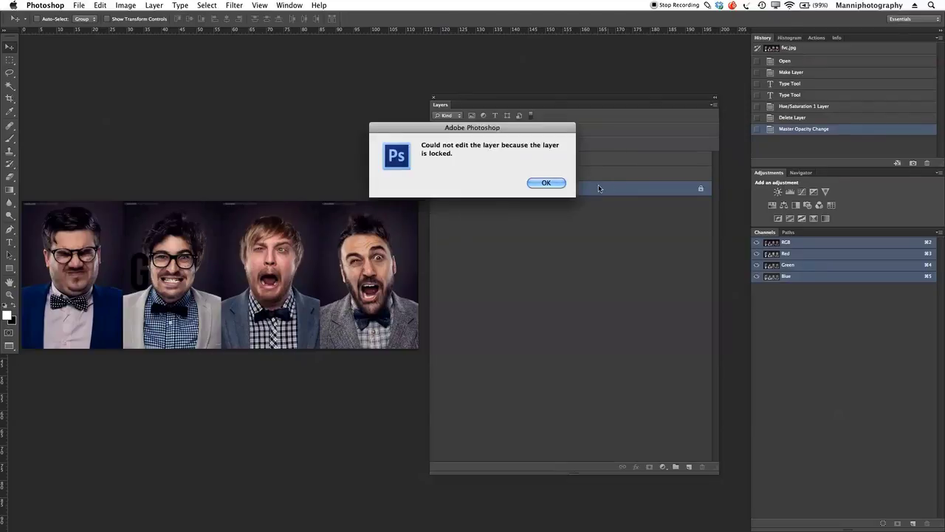
{"action": "left_click", "coordinate": [550, 184]}
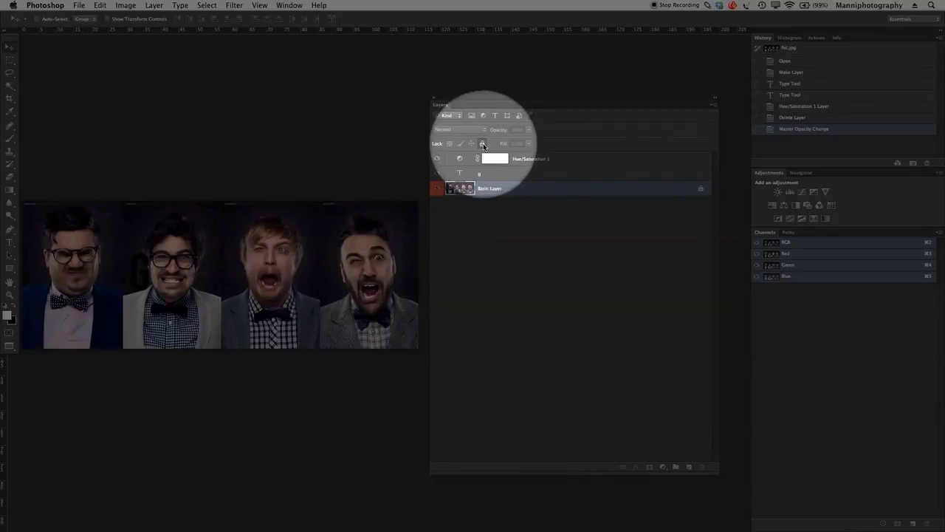
{"action": "left_click", "coordinate": [483, 144]}
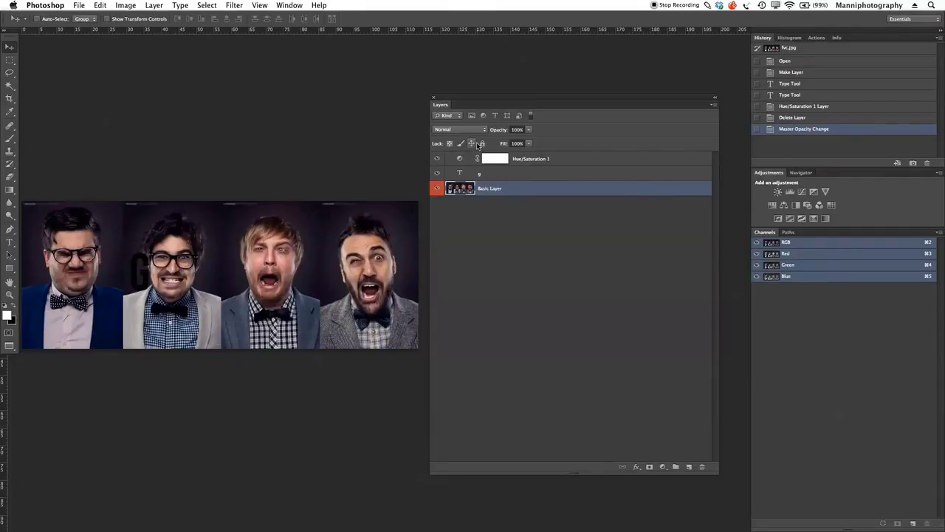
Lower Basic Layer's fill and restore it to 100%
{"action": "left_click", "coordinate": [460, 144]}
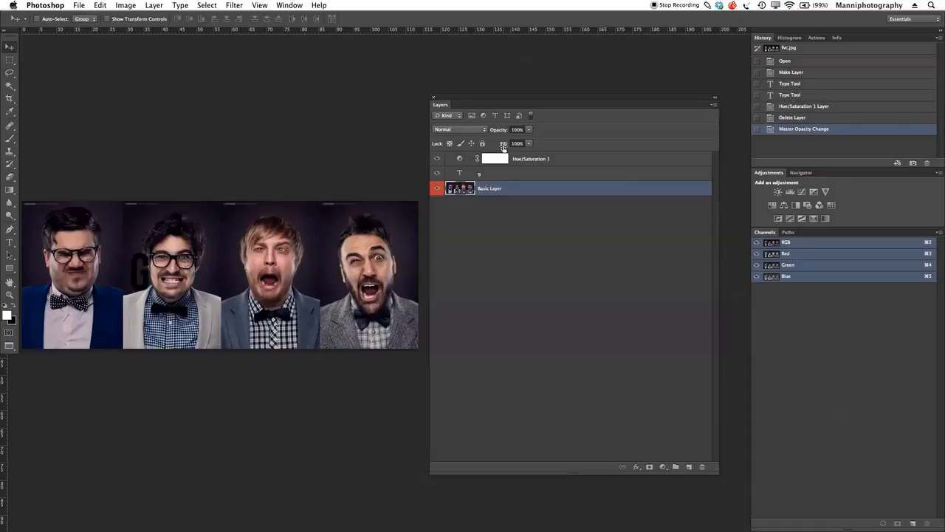
{"action": "mouse_move", "coordinate": [504, 144]}
{"action": "left_mouse_down"}
{"action": "mouse_move", "coordinate": [488, 148]}
{"action": "mouse_move", "coordinate": [499, 148]}
{"action": "left_mouse_up"}
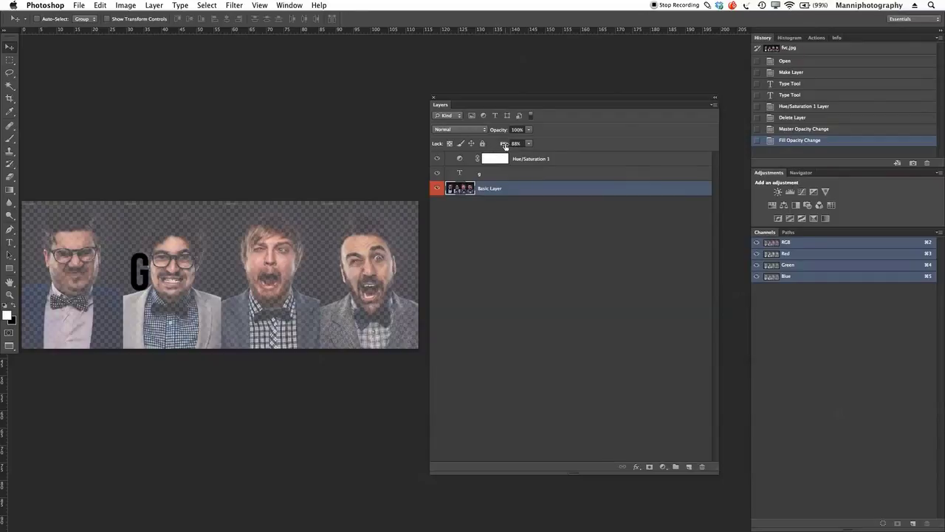
{"action": "left_click_drag", "start_coordinate": [502, 145], "coordinate": [551, 138]}
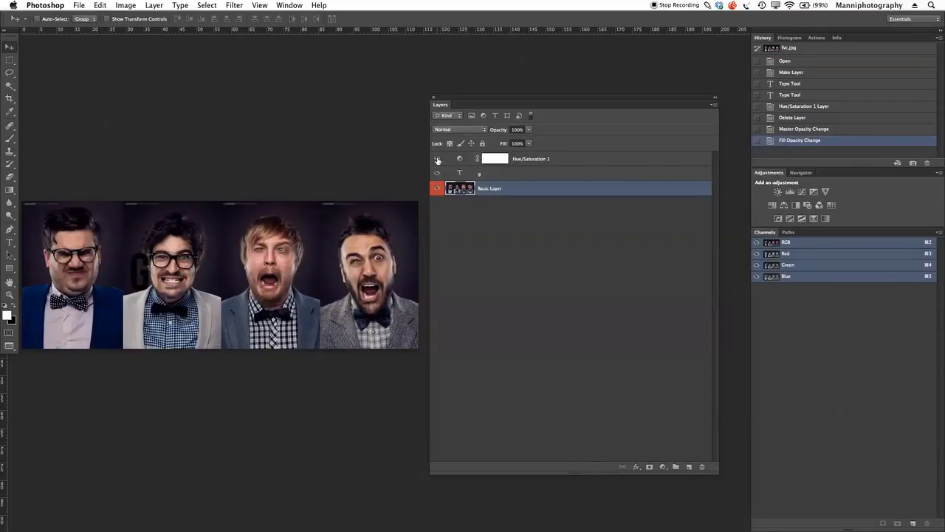
Hide all three layers and show Basic Layer, the text layer and the Hue/Saturation layer again
{"action": "left_click", "coordinate": [439, 189]}
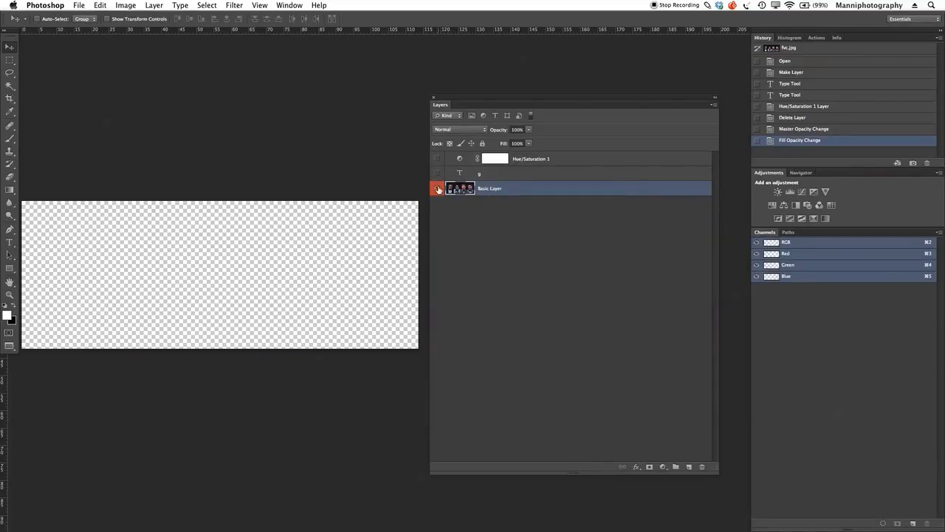
{"action": "left_click", "coordinate": [439, 188]}
{"action": "left_click", "coordinate": [438, 173]}
{"action": "left_click", "coordinate": [437, 159]}
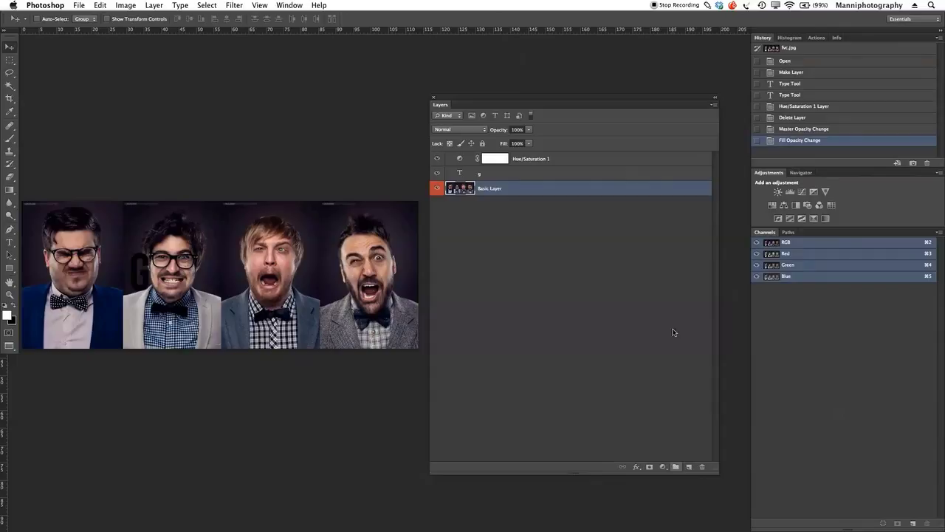
Link the "g" text layer with Basic Layer
{"action": "left_click", "coordinate": [505, 175], "text": "shift"}
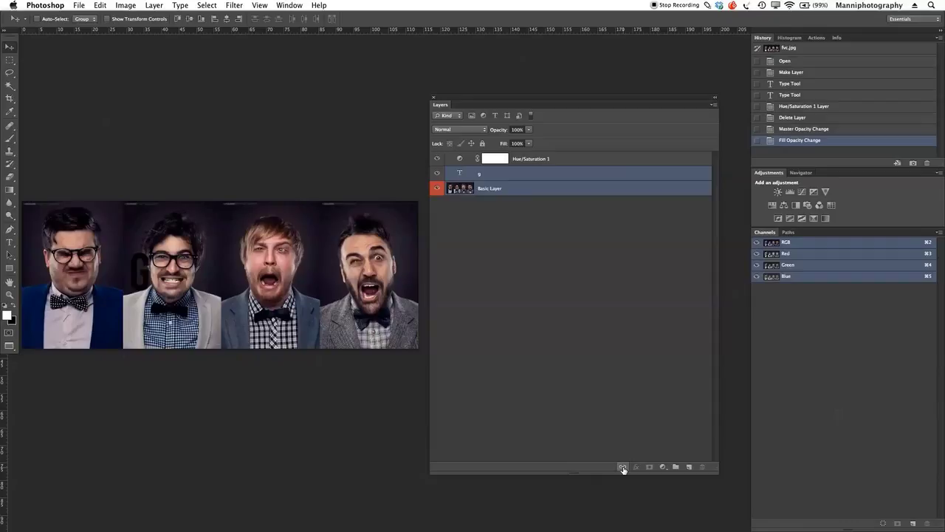
{"action": "left_click", "coordinate": [622, 468]}
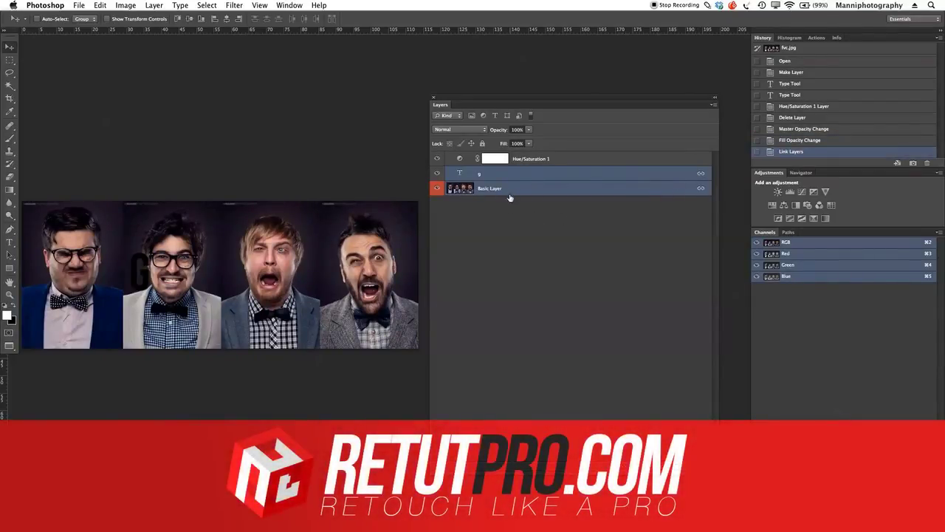
Open and cancel Basic Layer's layer style settings, and move the layer up the stack and back down
{"action": "double_click", "coordinate": [517, 191]}
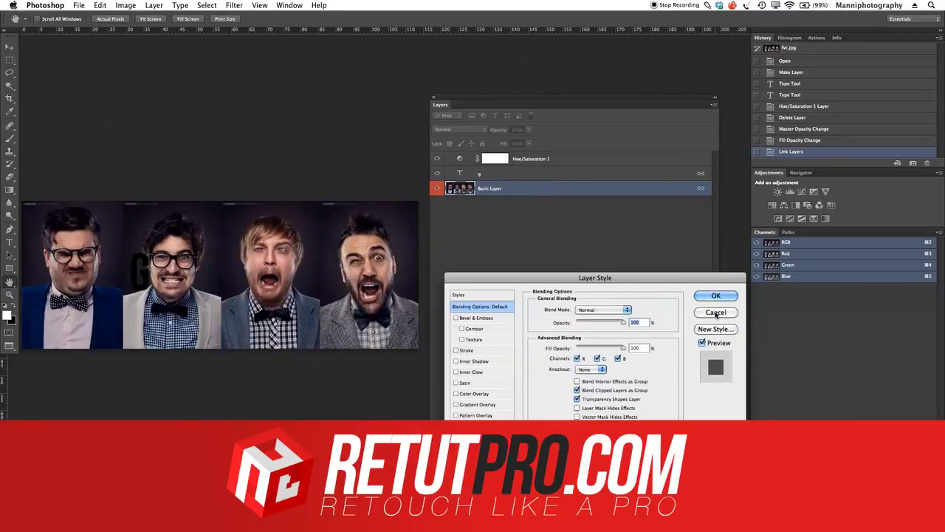
{"action": "left_click", "coordinate": [716, 310]}
{"action": "key", "text": "ctrl+bracketright"}
{"action": "key", "text": "ctrl+bracketleft"}
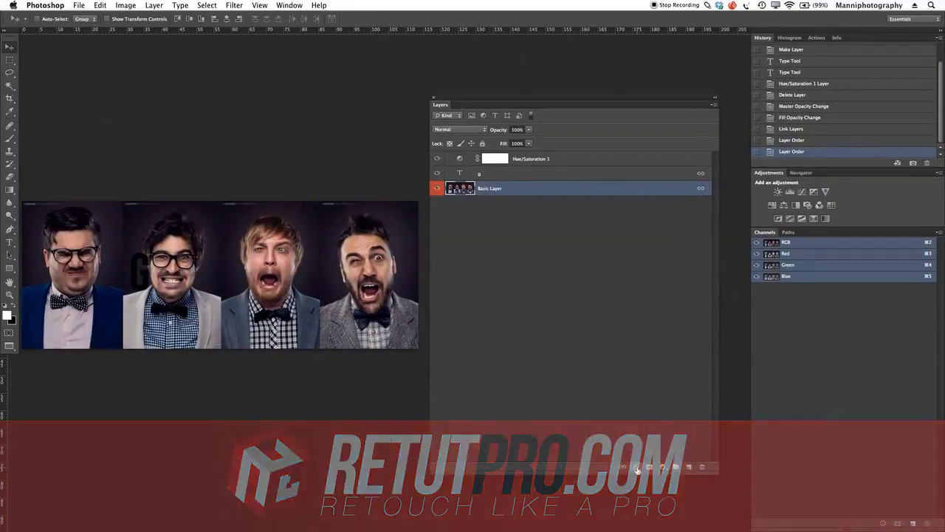
Review the list of layer effects and Basic Layer's blending options without applying any of them
{"action": "left_click", "coordinate": [635, 467]}
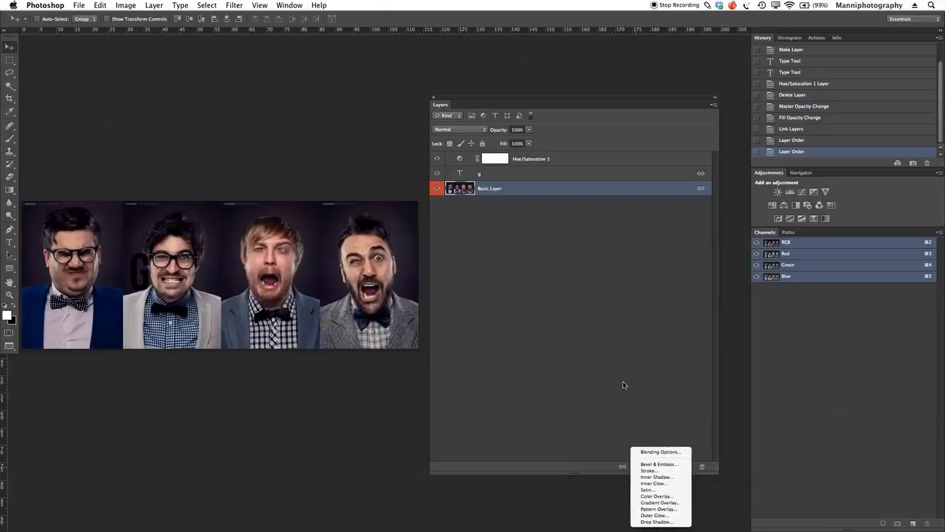
{"action": "left_click", "coordinate": [623, 383]}
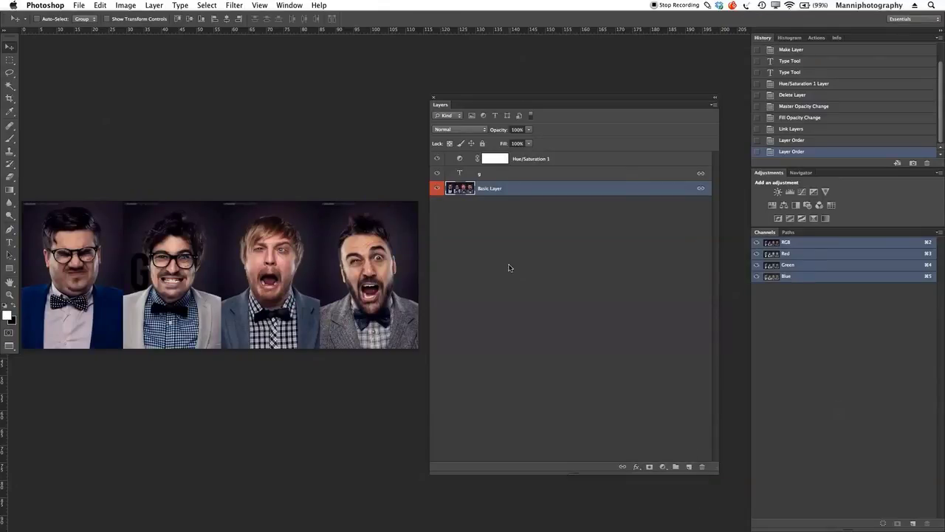
{"action": "double_click", "coordinate": [510, 191]}
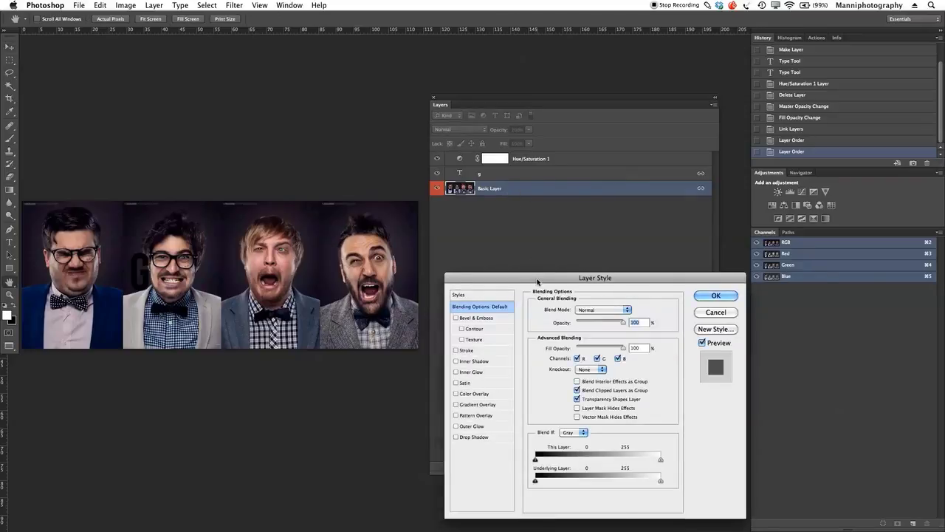
{"action": "left_click_drag", "start_coordinate": [537, 281], "coordinate": [524, 247]}
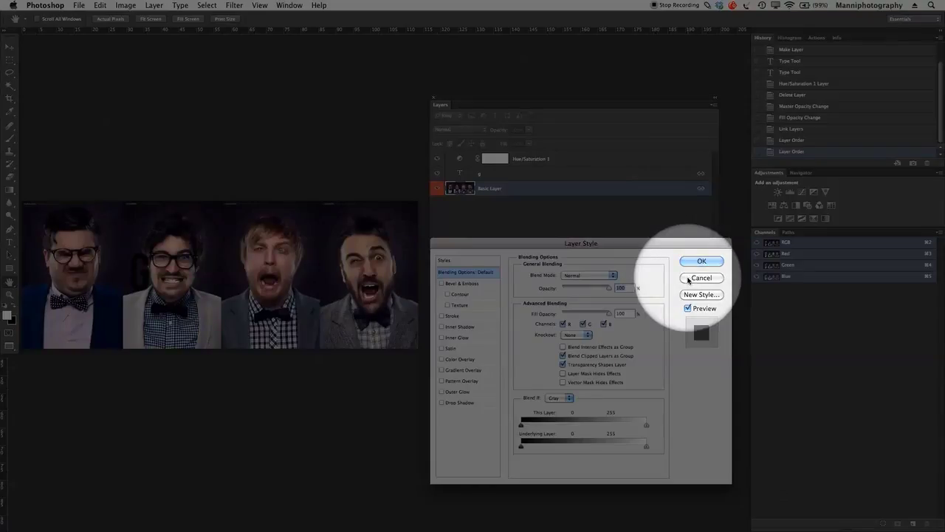
{"action": "left_click", "coordinate": [687, 279]}
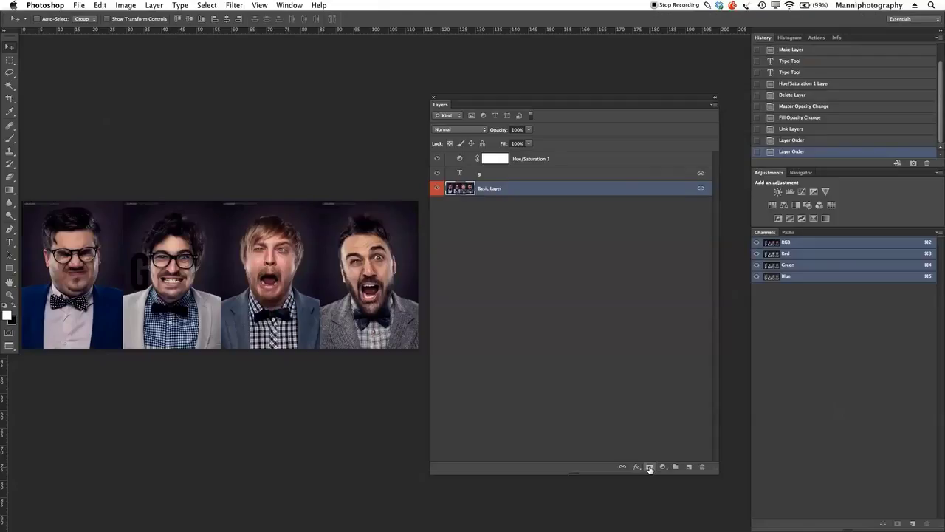
Add a layer mask to Basic Layer
{"action": "left_click", "coordinate": [649, 467]}
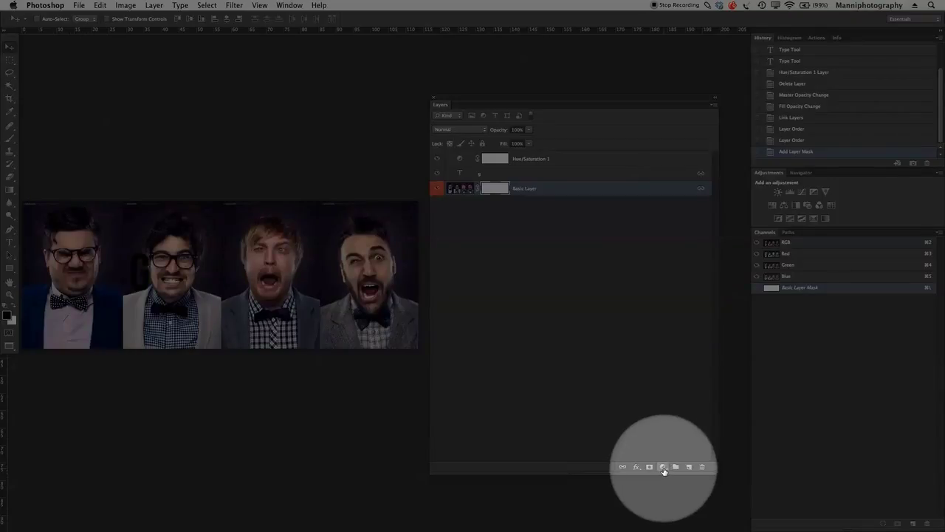
Add a Brightness/Contrast adjustment layer directly above Basic Layer and close its properties without changing any values
{"action": "left_click", "coordinate": [662, 467]}
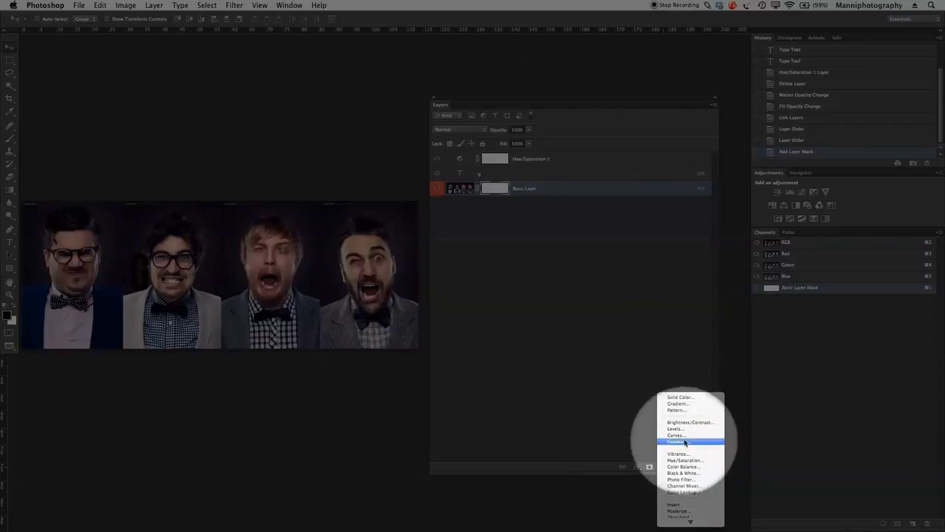
{"action": "left_click", "coordinate": [687, 422]}
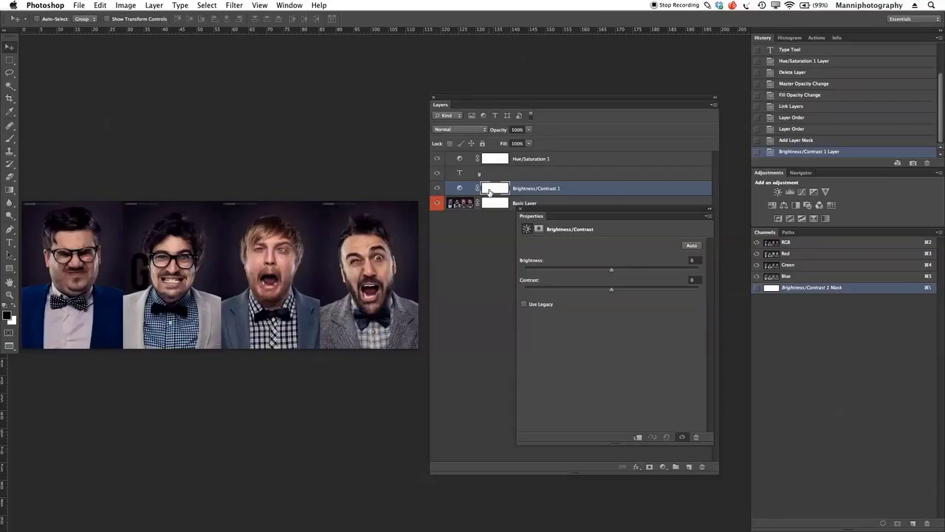
{"action": "left_click", "coordinate": [521, 209]}
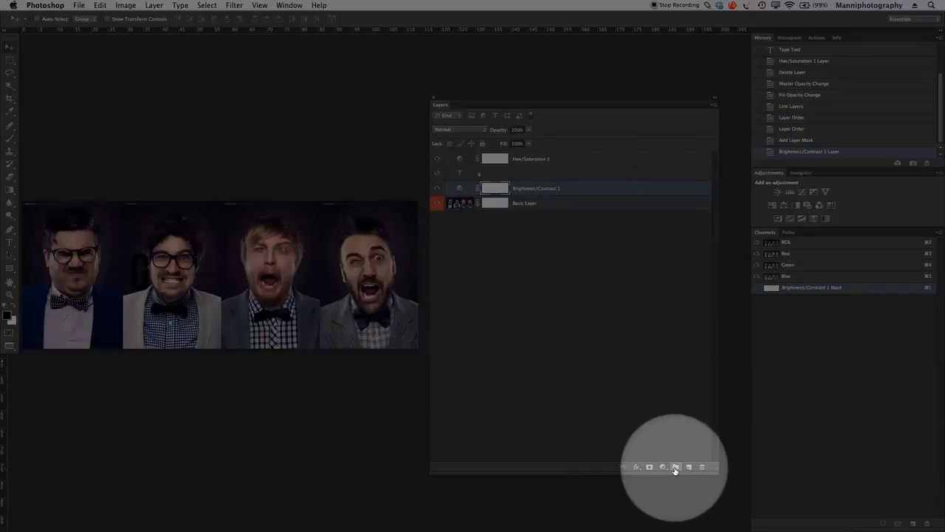
Create a new layer group, move the Brightness/Contrast 1 layer and Basic Layer into it, and collapse it
{"action": "left_click", "coordinate": [675, 467]}
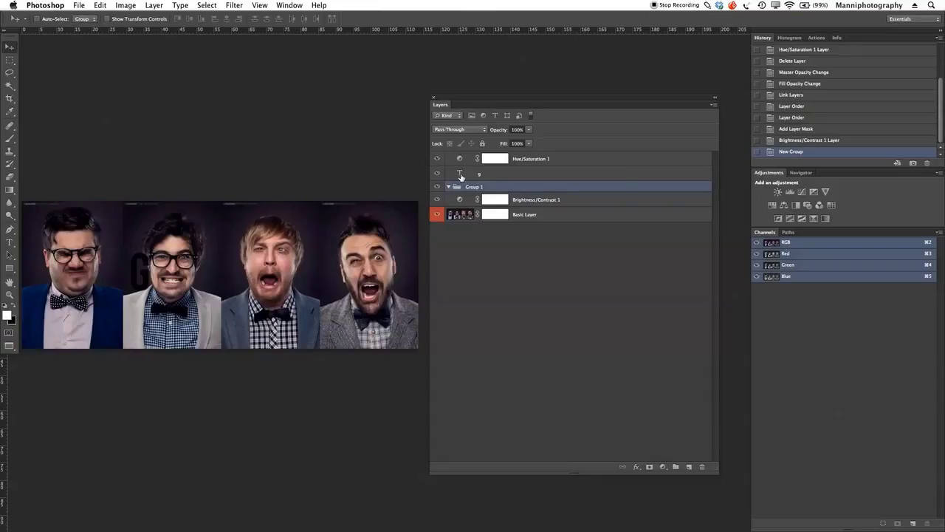
{"action": "left_click_drag", "start_coordinate": [570, 202], "coordinate": [476, 192]}
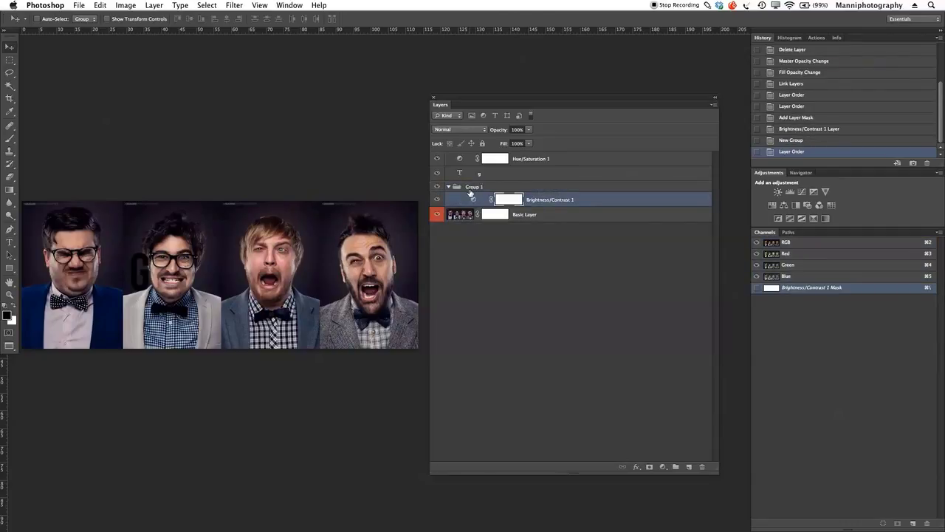
{"action": "left_click", "coordinate": [449, 188]}
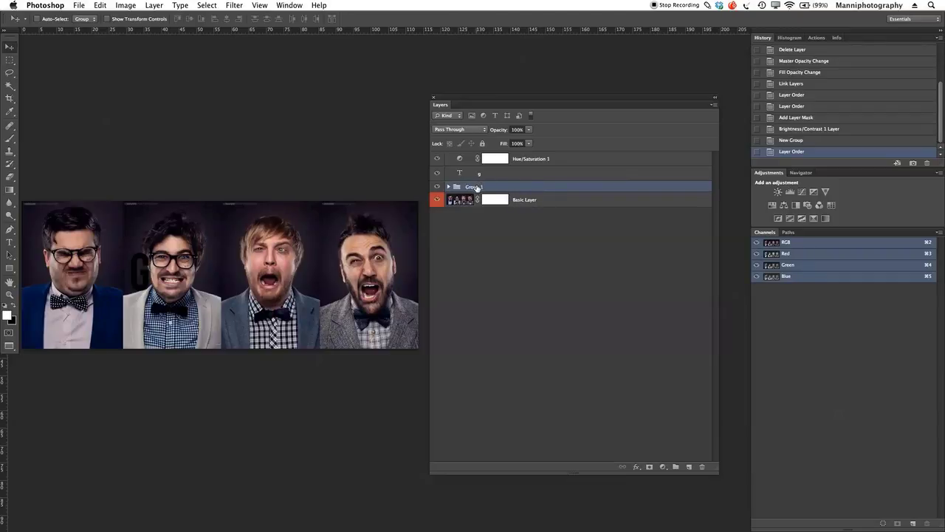
{"action": "left_click_drag", "start_coordinate": [530, 200], "coordinate": [485, 186]}
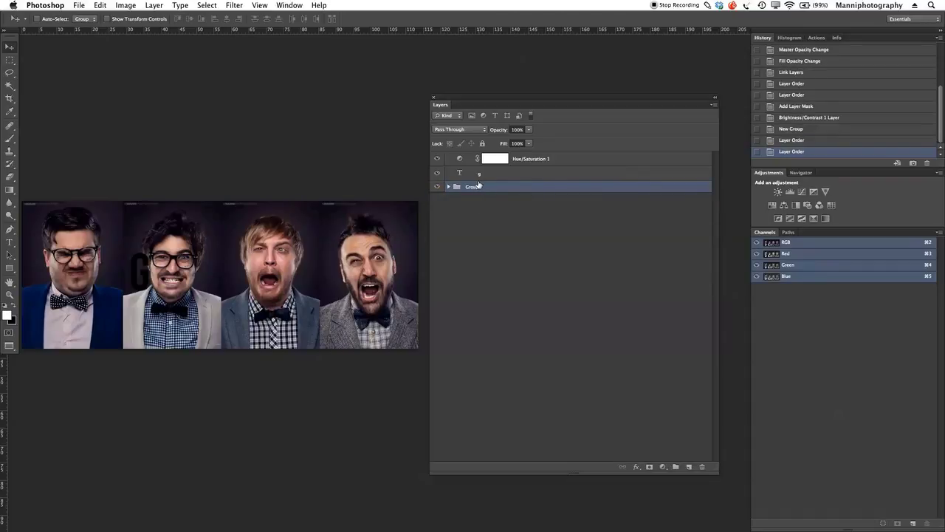
Rename the new group as Group1 and clear its color label
{"action": "double_click", "coordinate": [479, 187]}
{"action": "type", "text": "g"}
{"action": "left_click", "coordinate": [505, 254]}
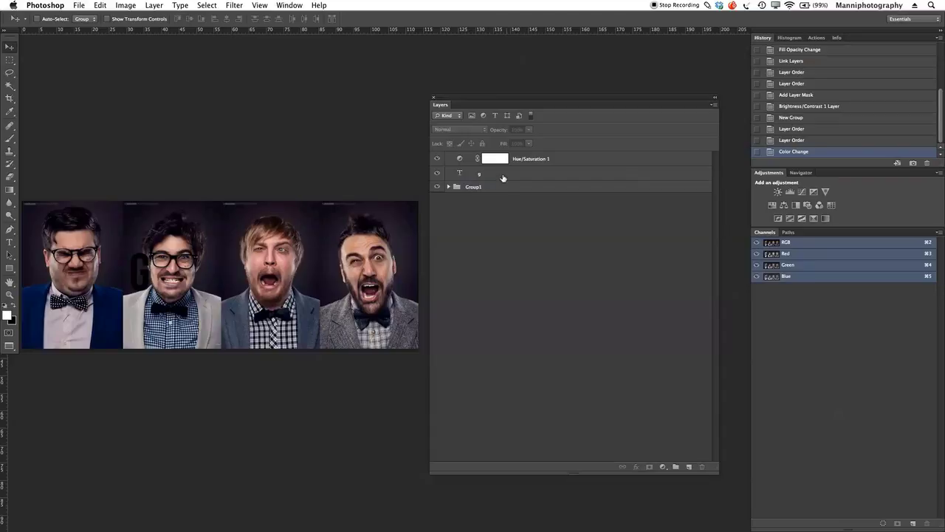
Add an empty layer above Hue/Saturation 1 and place a duplicate of Basic Layer at the top of the layer stack
{"action": "left_click", "coordinate": [688, 468]}
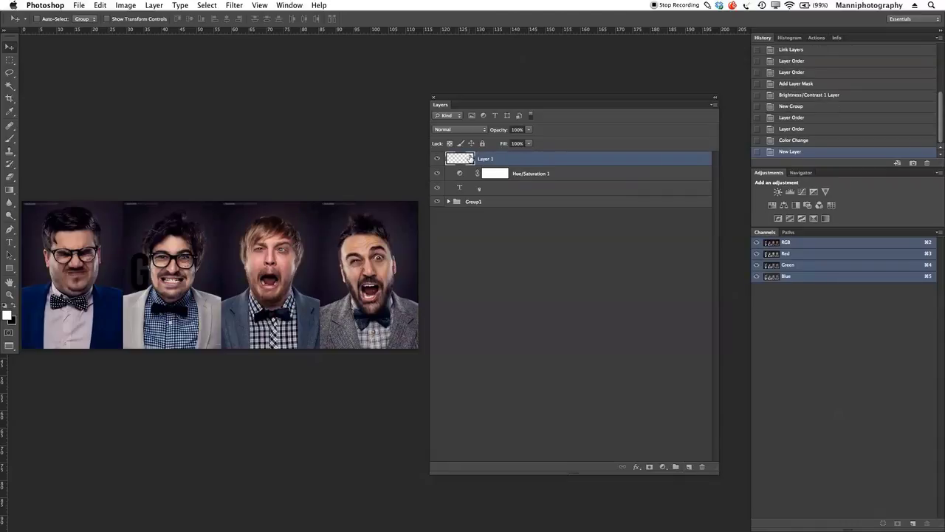
{"action": "left_click", "coordinate": [448, 201]}
{"action": "left_click_drag", "start_coordinate": [493, 229], "coordinate": [690, 466]}
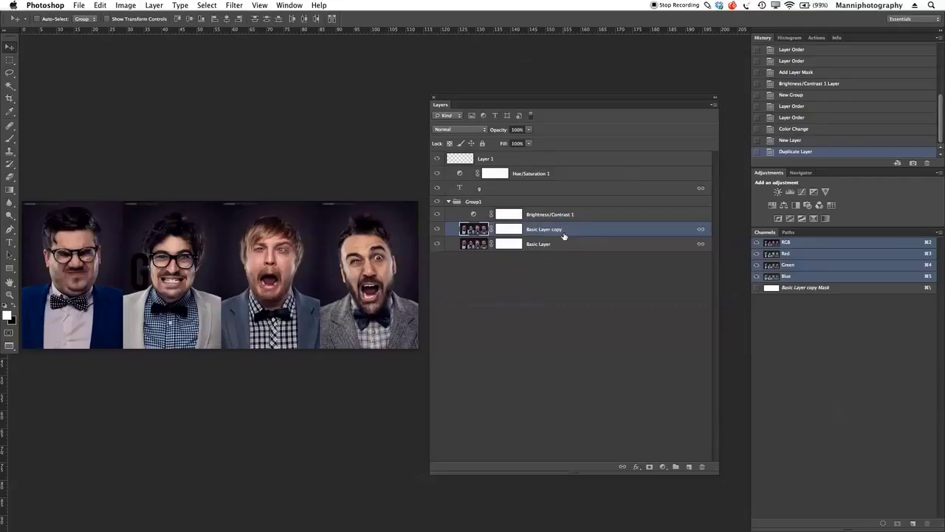
{"action": "left_click_drag", "start_coordinate": [475, 231], "coordinate": [473, 158]}
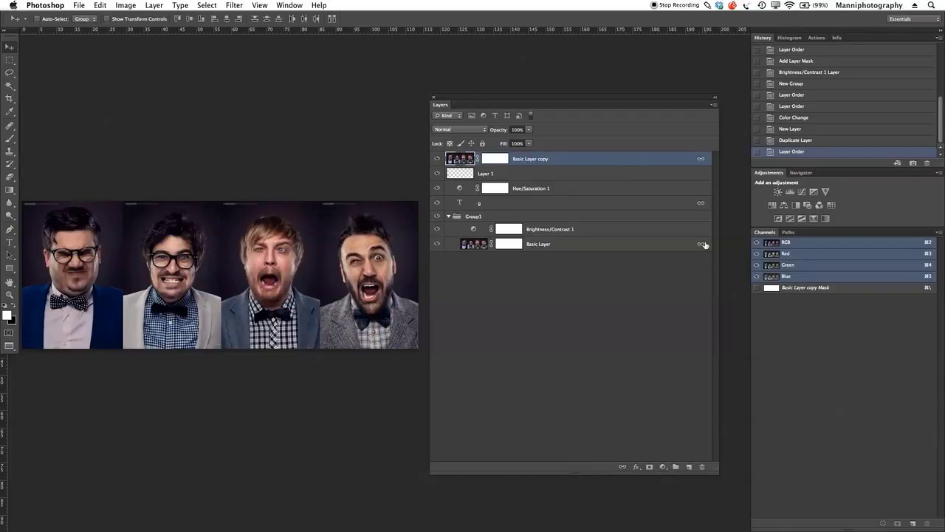
Temporarily disable the "g" text layer's link and enable it again
{"action": "left_click", "coordinate": [701, 202], "text": "shift"}
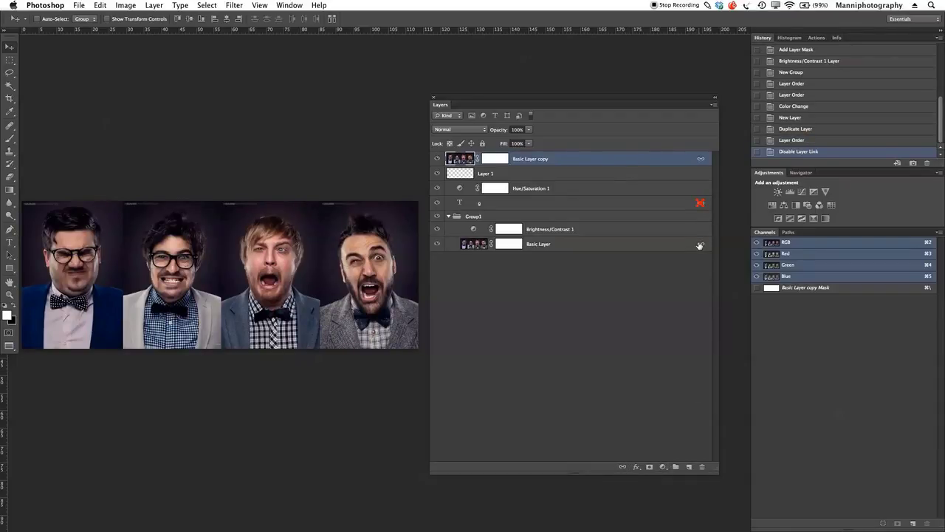
{"action": "left_click", "coordinate": [700, 203], "text": "shift"}
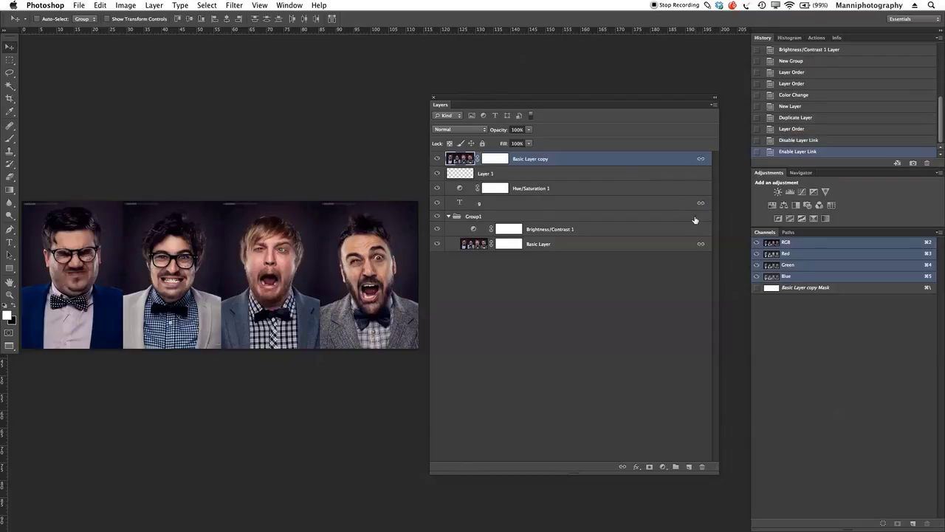
Unlink Basic Layer copy, the "g" text layer and Basic Layer from one another, and clear the layer selection
{"action": "left_click", "coordinate": [592, 208], "text": "shift"}
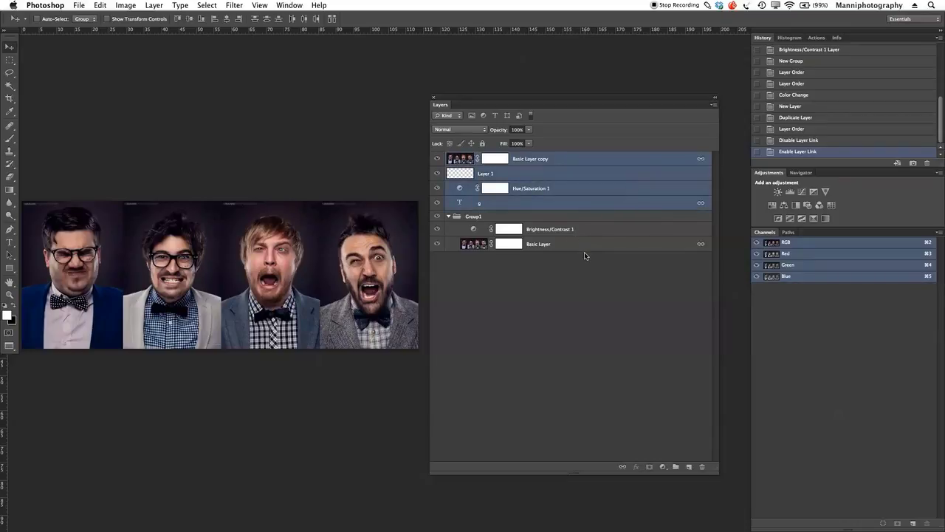
{"action": "left_click", "coordinate": [604, 249]}
{"action": "left_click", "coordinate": [577, 202], "text": "super"}
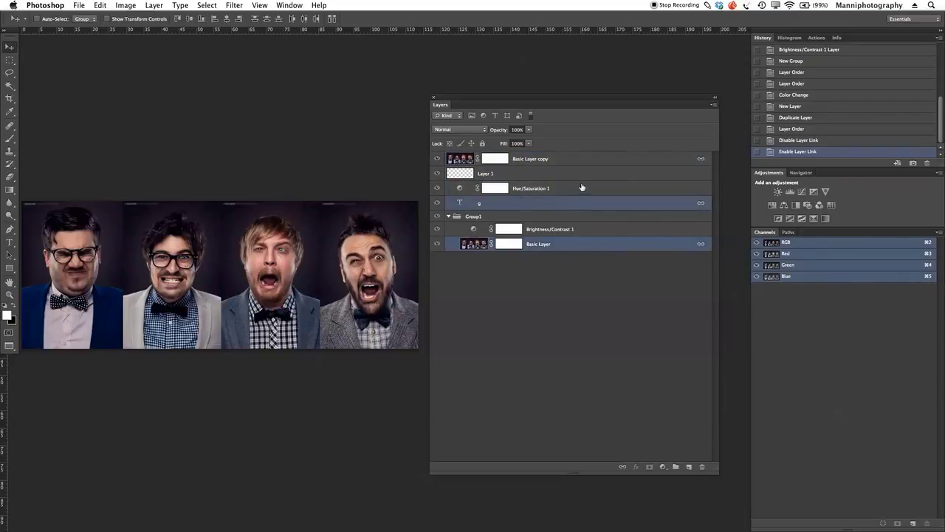
{"action": "left_click", "coordinate": [599, 159], "text": "super"}
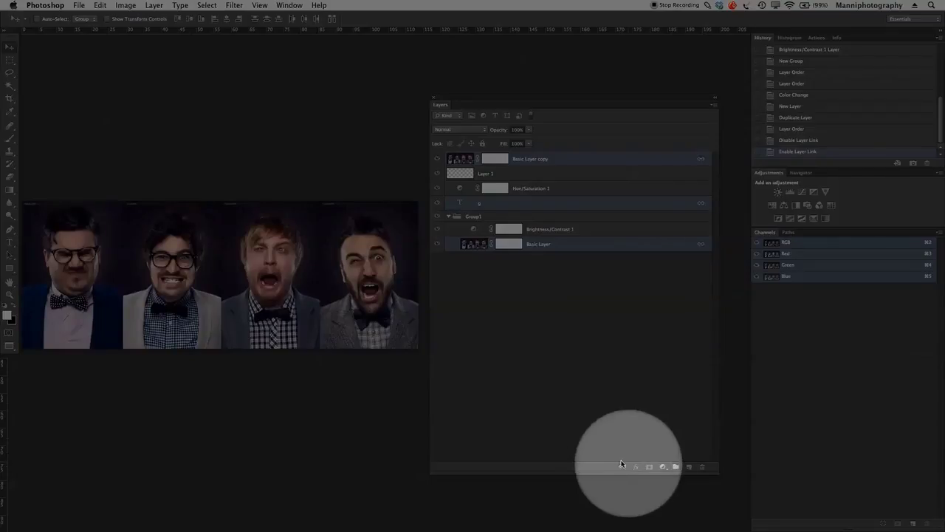
{"action": "left_click", "coordinate": [623, 466]}
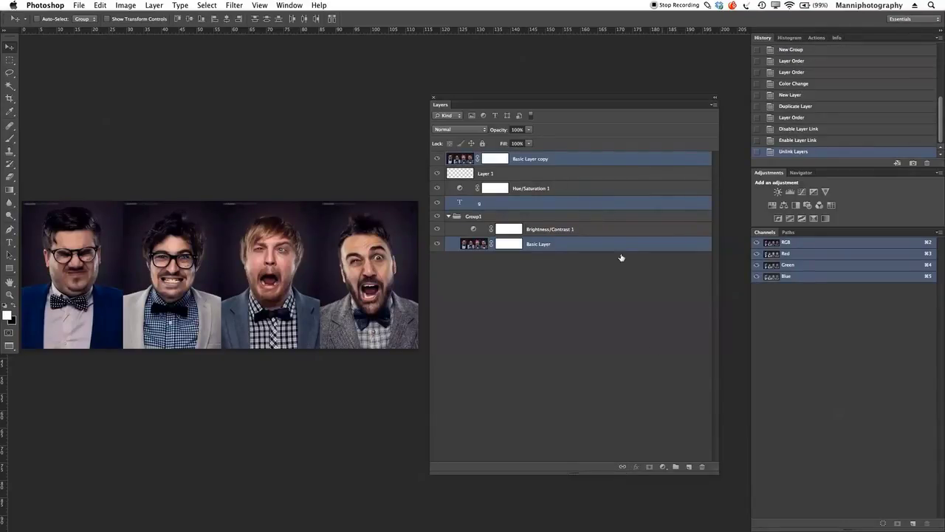
{"action": "left_click", "coordinate": [597, 296]}
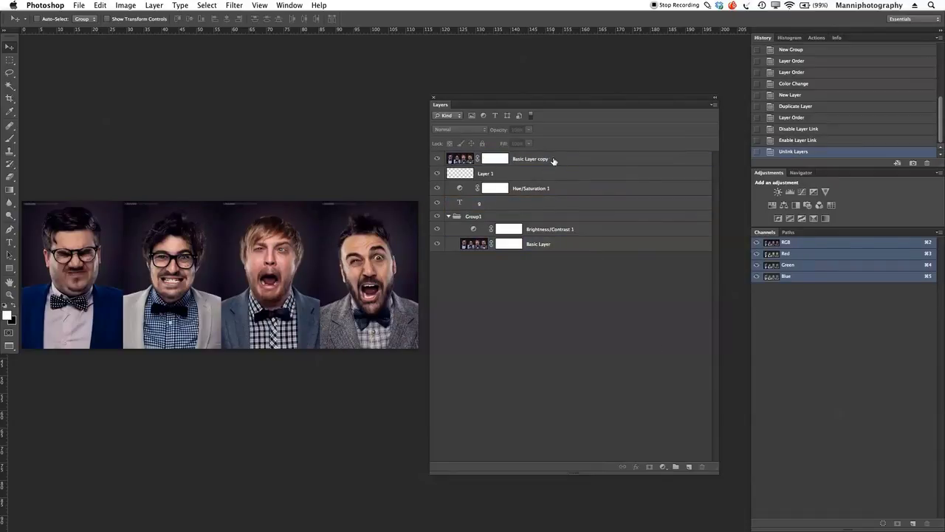
Delete Basic Layer copy and the empty Layer 1
{"action": "left_click", "coordinate": [580, 159]}
{"action": "left_click_drag", "start_coordinate": [509, 161], "coordinate": [702, 469]}
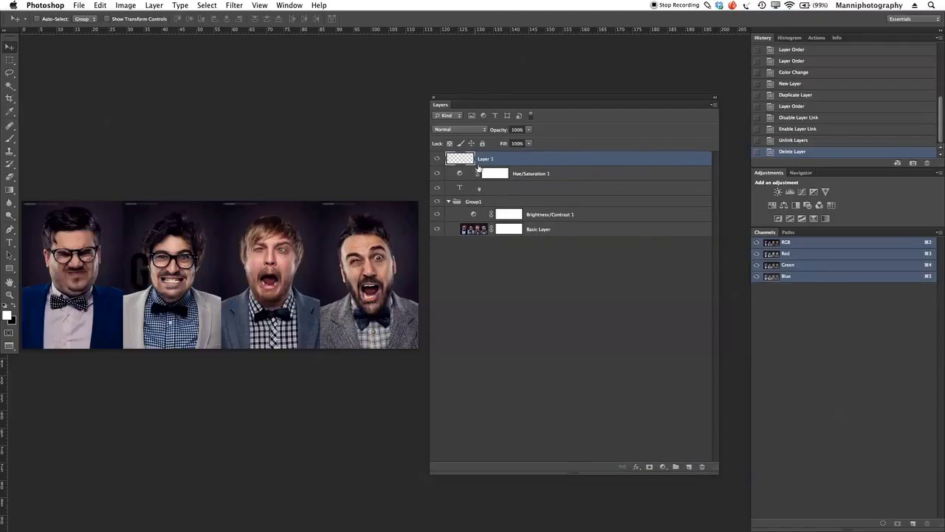
{"action": "left_click_drag", "start_coordinate": [505, 161], "coordinate": [702, 467]}
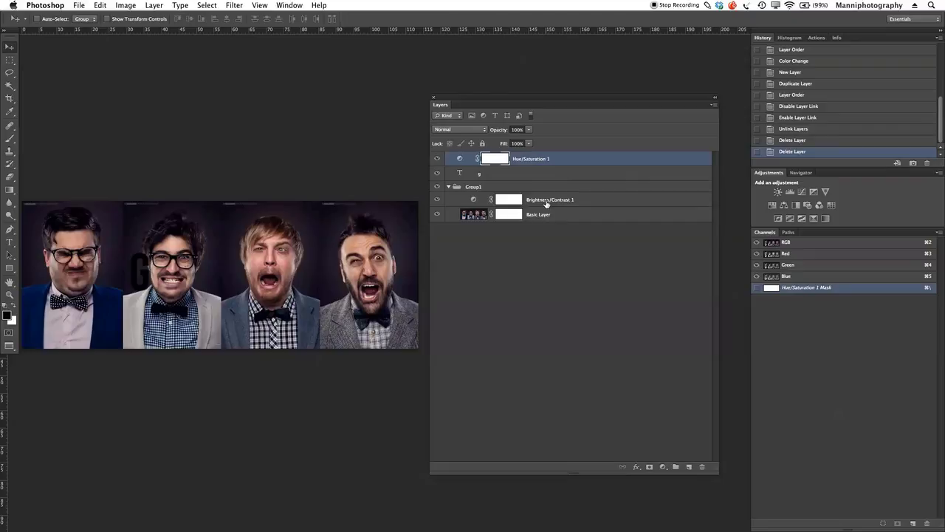
Group the Hue/Saturation 1 layer and the "g" text layer in a new group, and collapse it after checking its contents
{"action": "left_click", "coordinate": [509, 174], "text": "shift"}
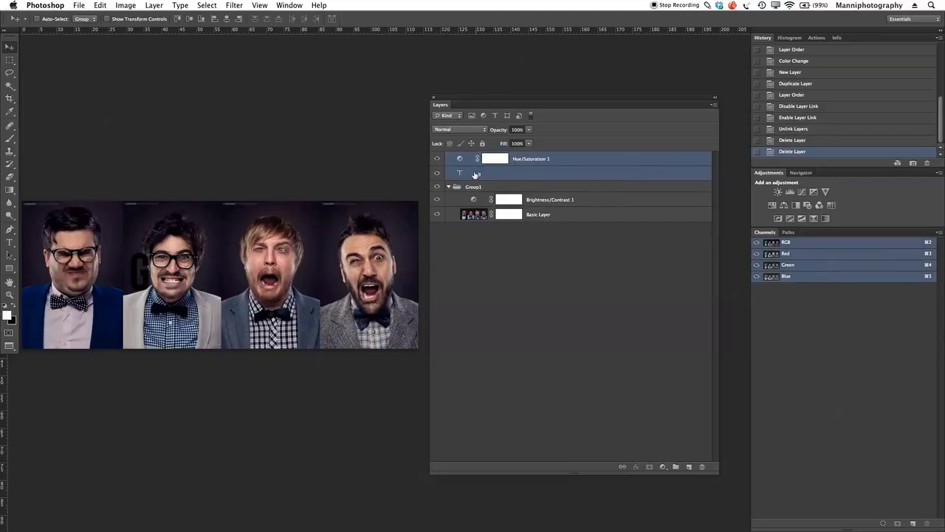
{"action": "left_click", "coordinate": [676, 467]}
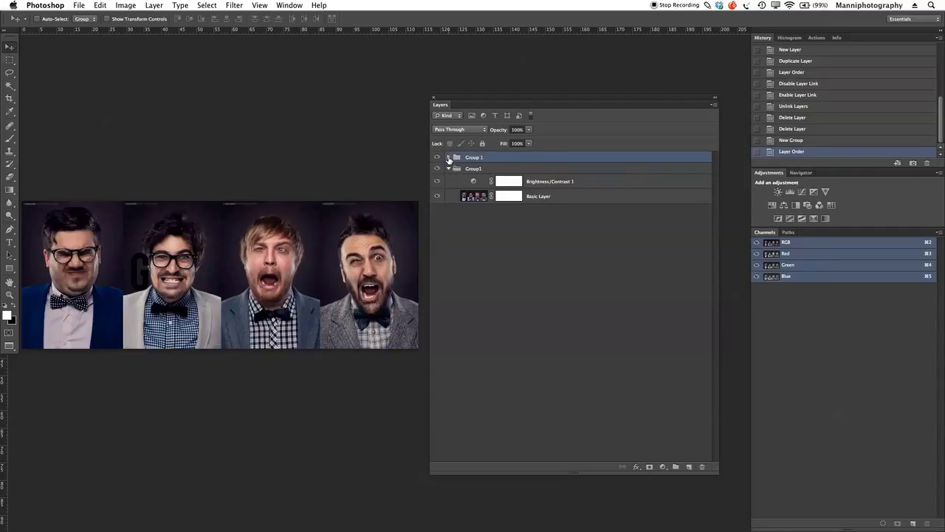
{"action": "left_click", "coordinate": [448, 158]}
{"action": "left_click", "coordinate": [448, 158]}
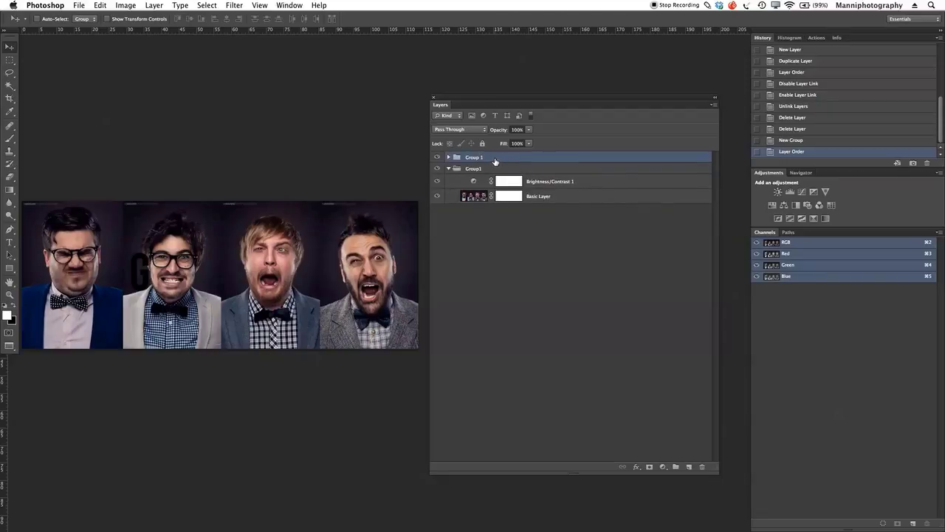